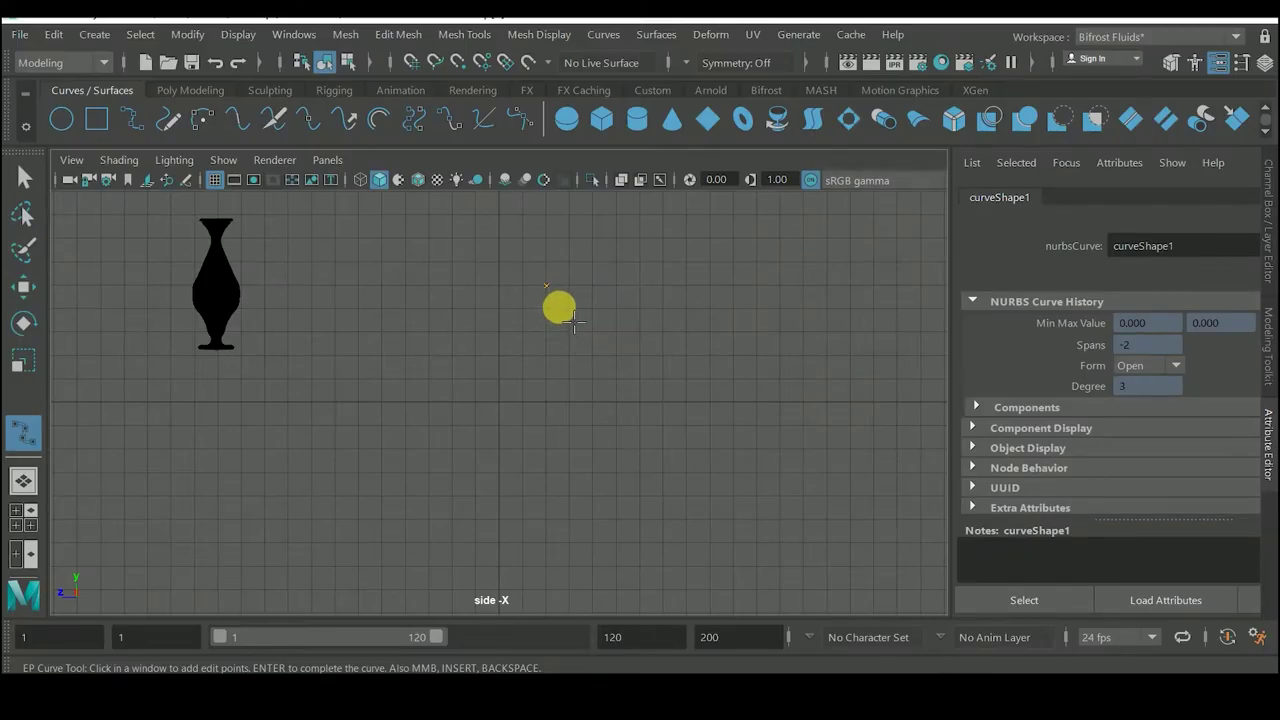
Trace the wine glass bowl from the rim, curving inward to where it meets the stem
{"action": "left_click", "coordinate": [570, 340]}
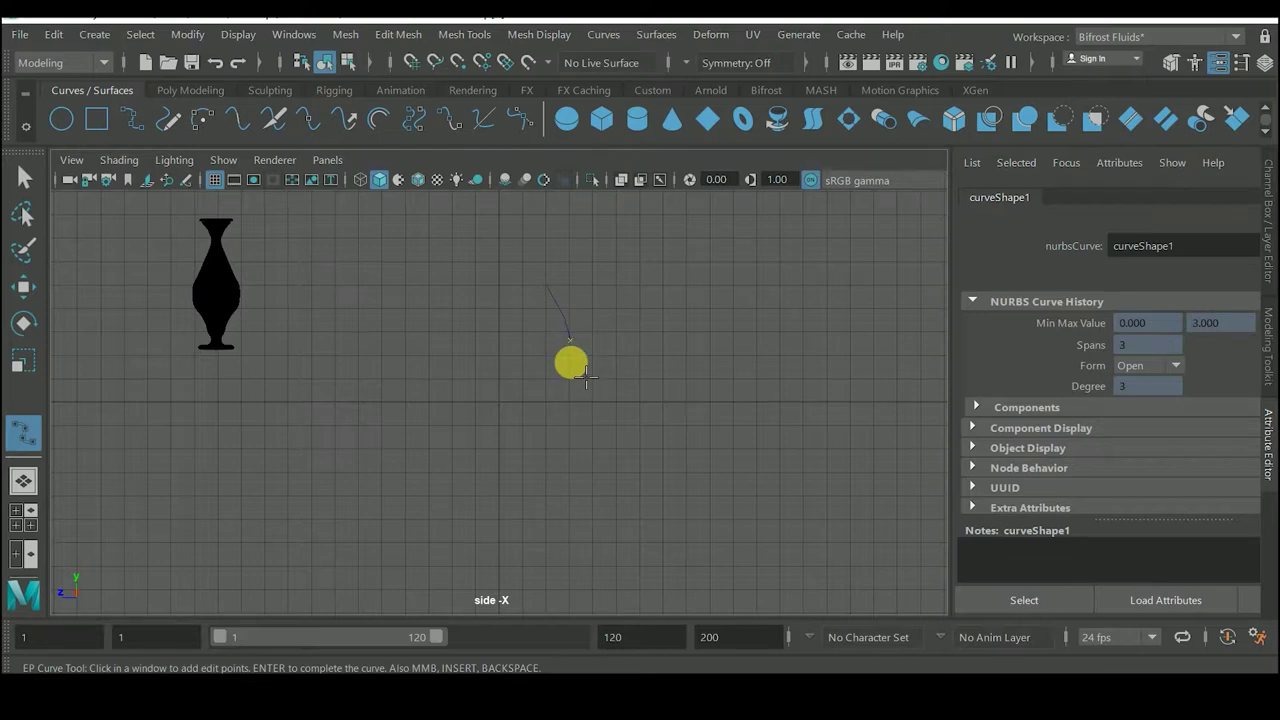
{"action": "left_click", "coordinate": [566, 376]}
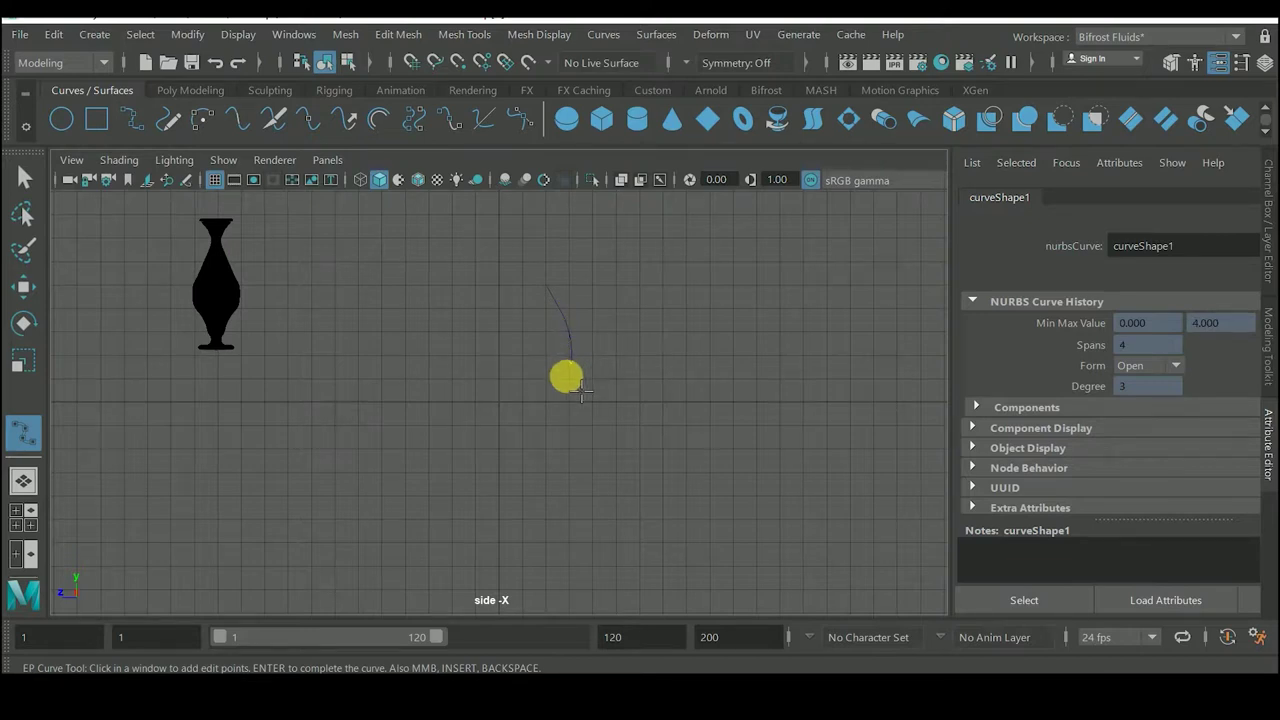
{"action": "left_click", "coordinate": [552, 386]}
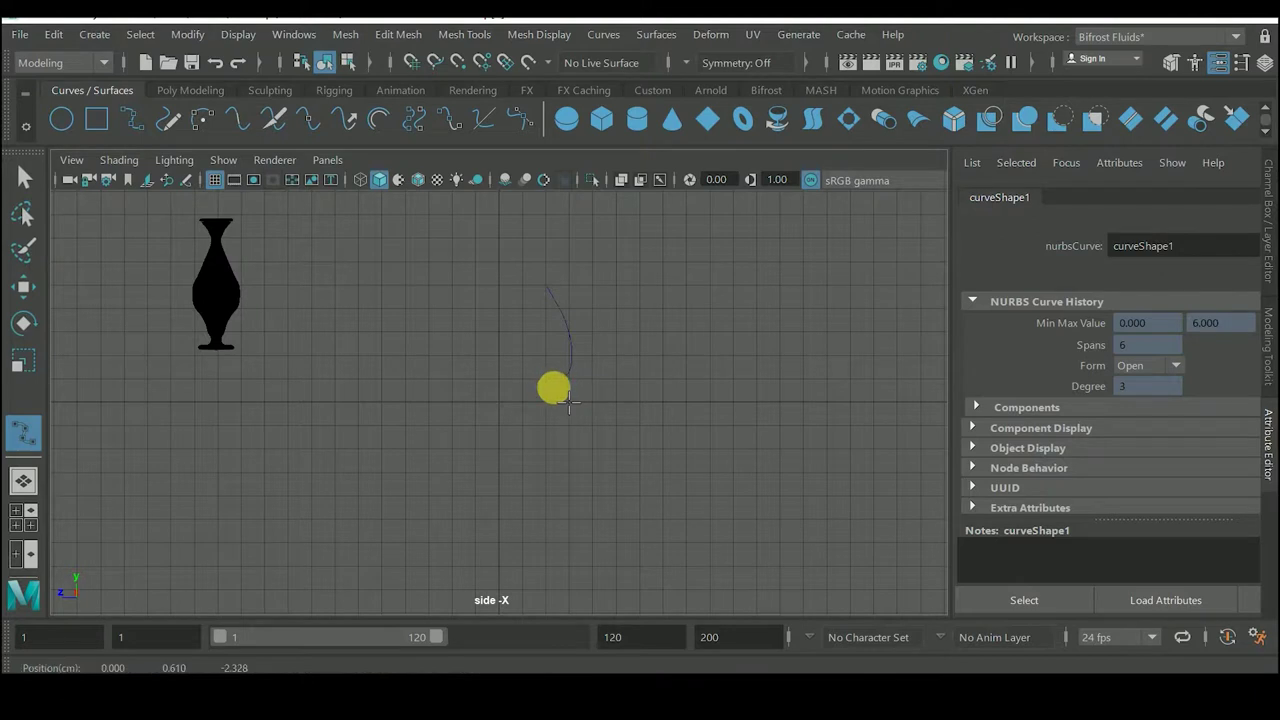
{"action": "left_click", "coordinate": [543, 397]}
{"action": "left_click", "coordinate": [528, 414]}
{"action": "left_click", "coordinate": [532, 433]}
{"action": "left_click", "coordinate": [524, 440]}
{"action": "left_click", "coordinate": [522, 445]}
{"action": "left_click", "coordinate": [522, 454]}
Draw the thin stem straight down, removing misplaced points with Backspace
{"action": "left_click", "coordinate": [521, 479]}
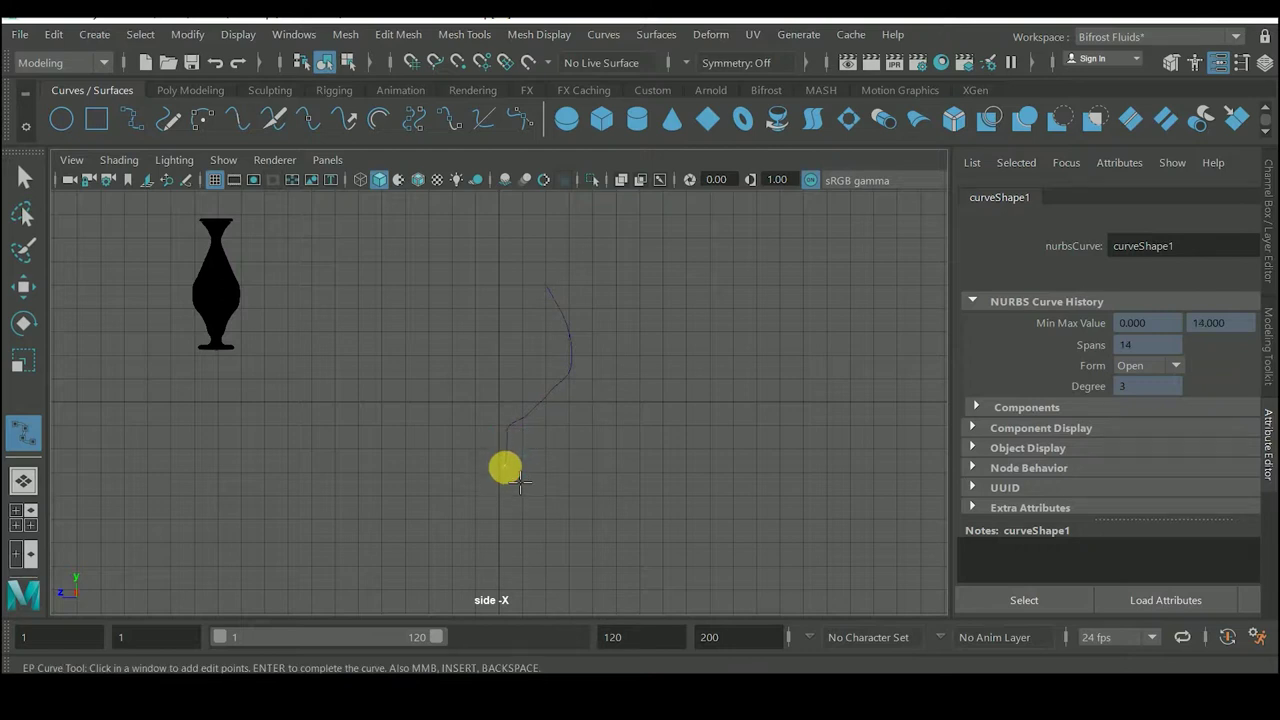
{"action": "left_click", "coordinate": [520, 512]}
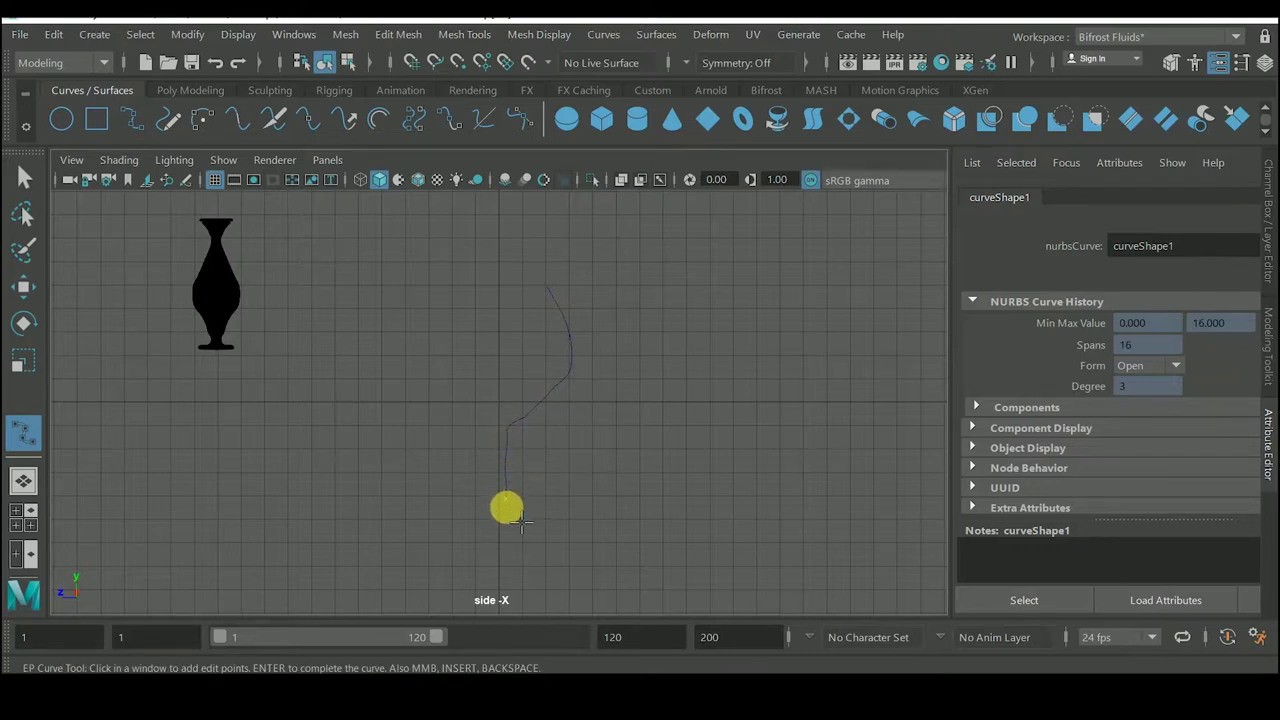
{"action": "key", "text": "BackSpace"}
{"action": "key", "text": "BackSpace"}
{"action": "key", "text": "BackSpace"}
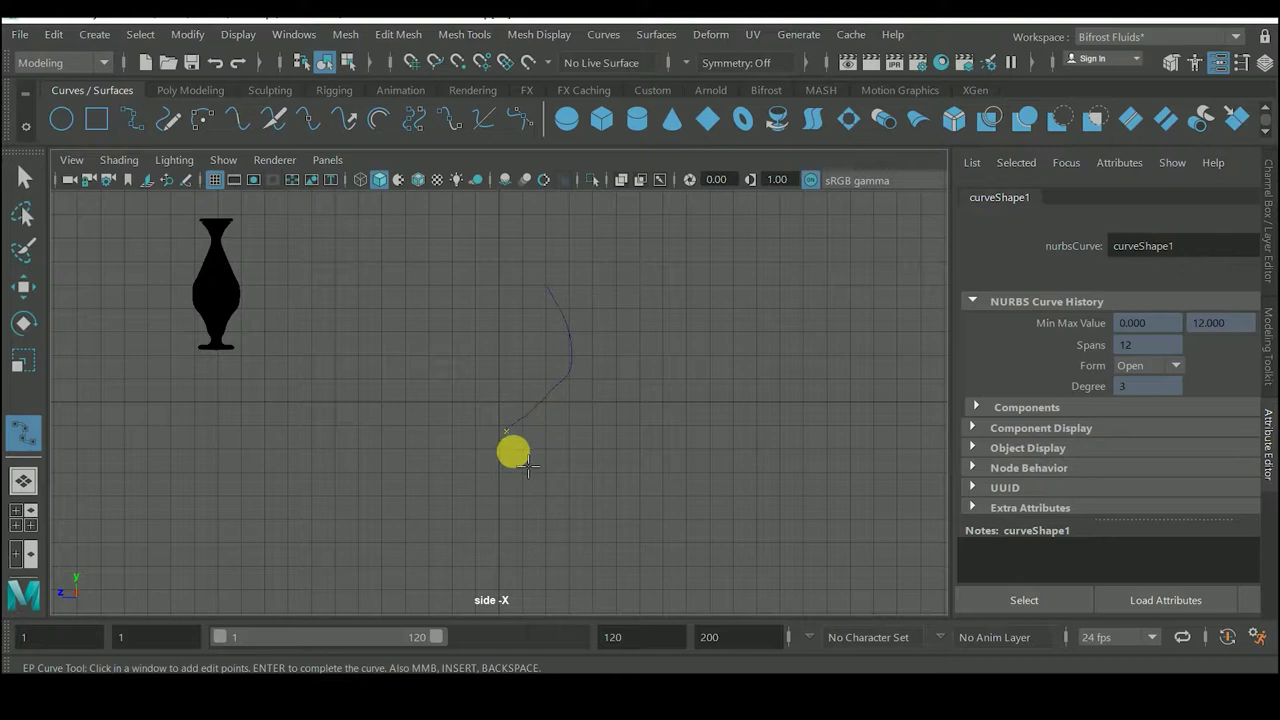
{"action": "left_click_drag", "start_coordinate": [507, 448], "coordinate": [505, 510]}
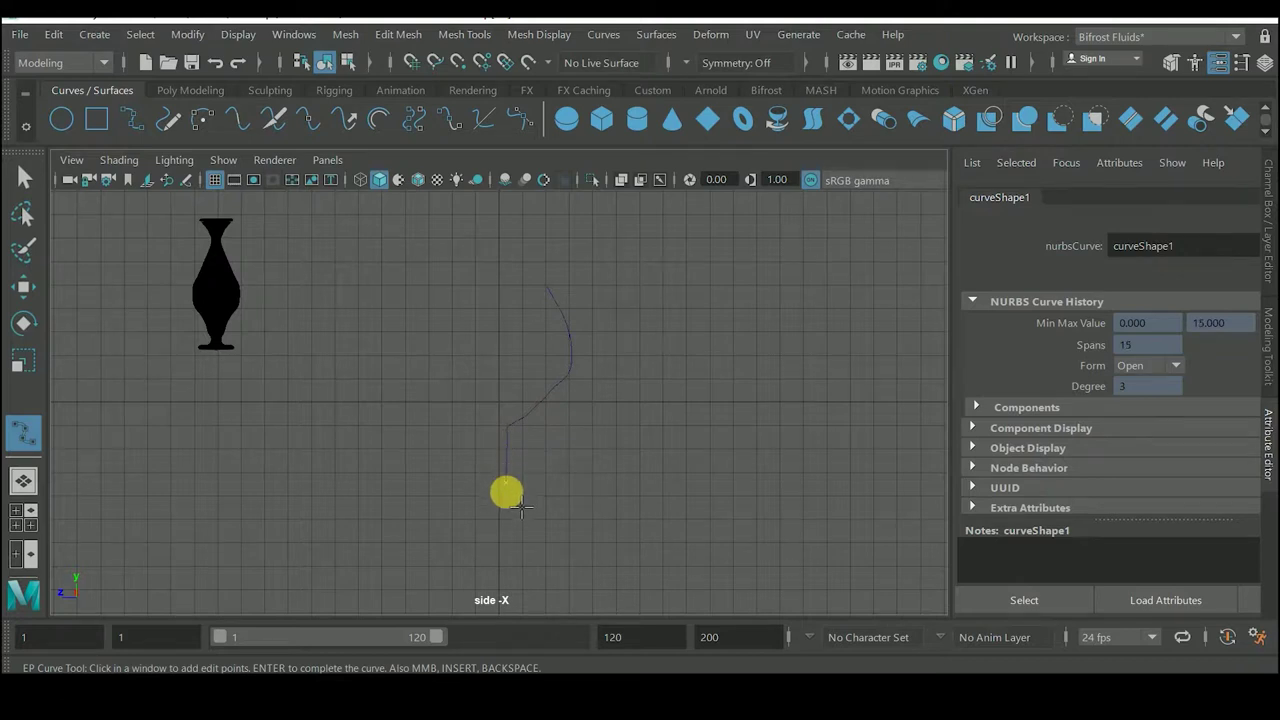
{"action": "left_click", "coordinate": [506, 513]}
{"action": "left_click", "coordinate": [515, 517]}
{"action": "left_click", "coordinate": [523, 517]}
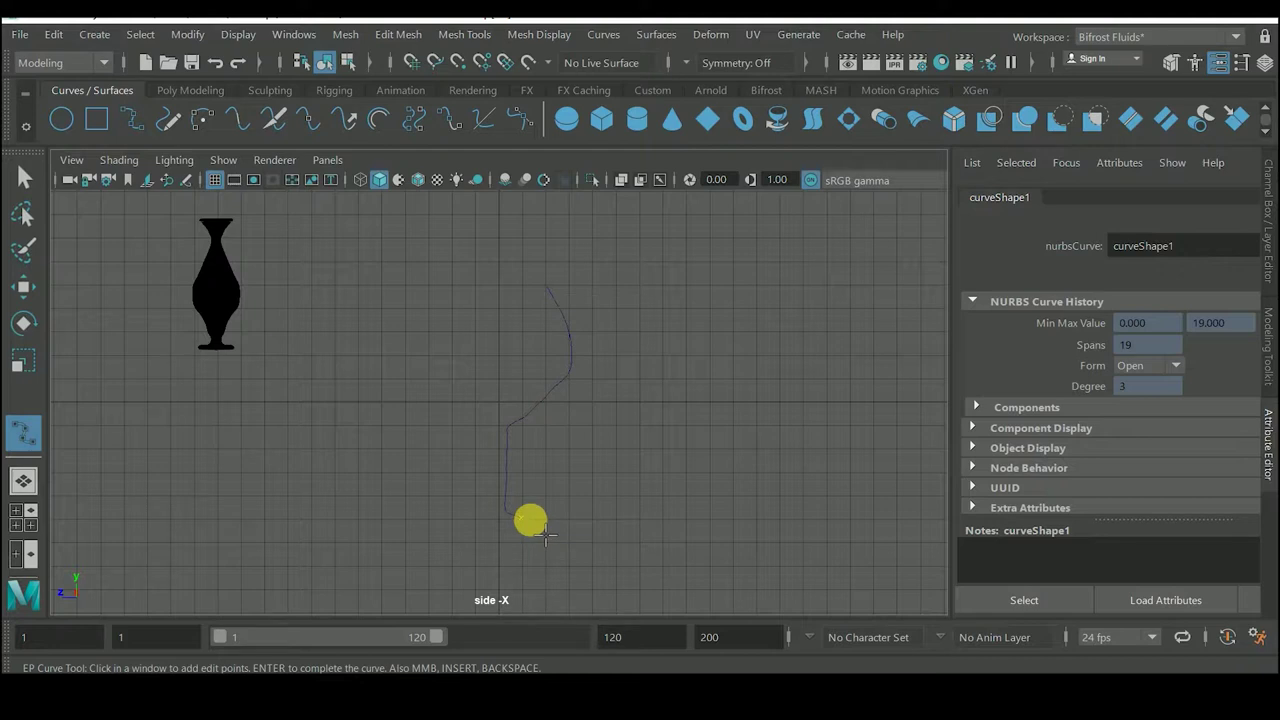
Draw the flared foot out and back under to the stem base, and finish the curve
{"action": "left_click", "coordinate": [549, 532]}
{"action": "left_click", "coordinate": [562, 535]}
{"action": "left_click", "coordinate": [568, 541]}
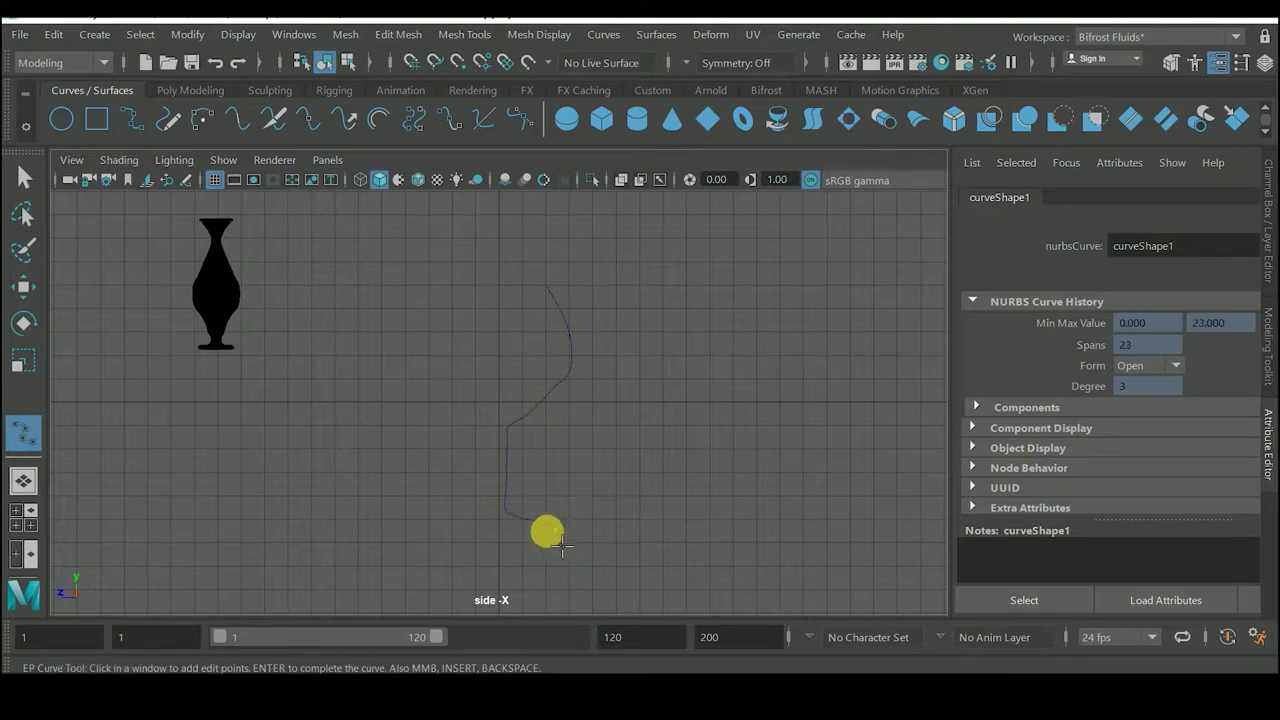
{"action": "left_click", "coordinate": [552, 544]}
{"action": "left_click", "coordinate": [544, 544]}
{"action": "left_click", "coordinate": [532, 544]}
{"action": "left_click", "coordinate": [522, 543]}
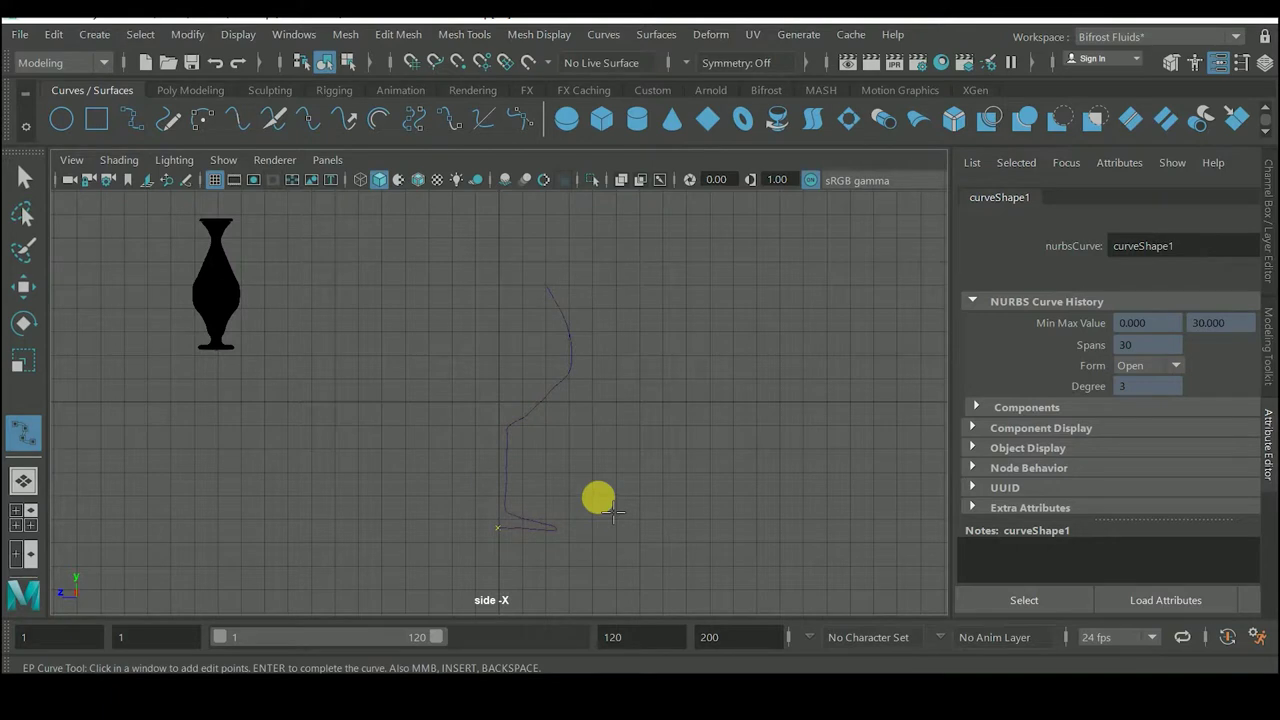
{"action": "key", "text": "Return"}
{"action": "key", "text": "w"}
{"action": "left_click", "coordinate": [656, 34]}
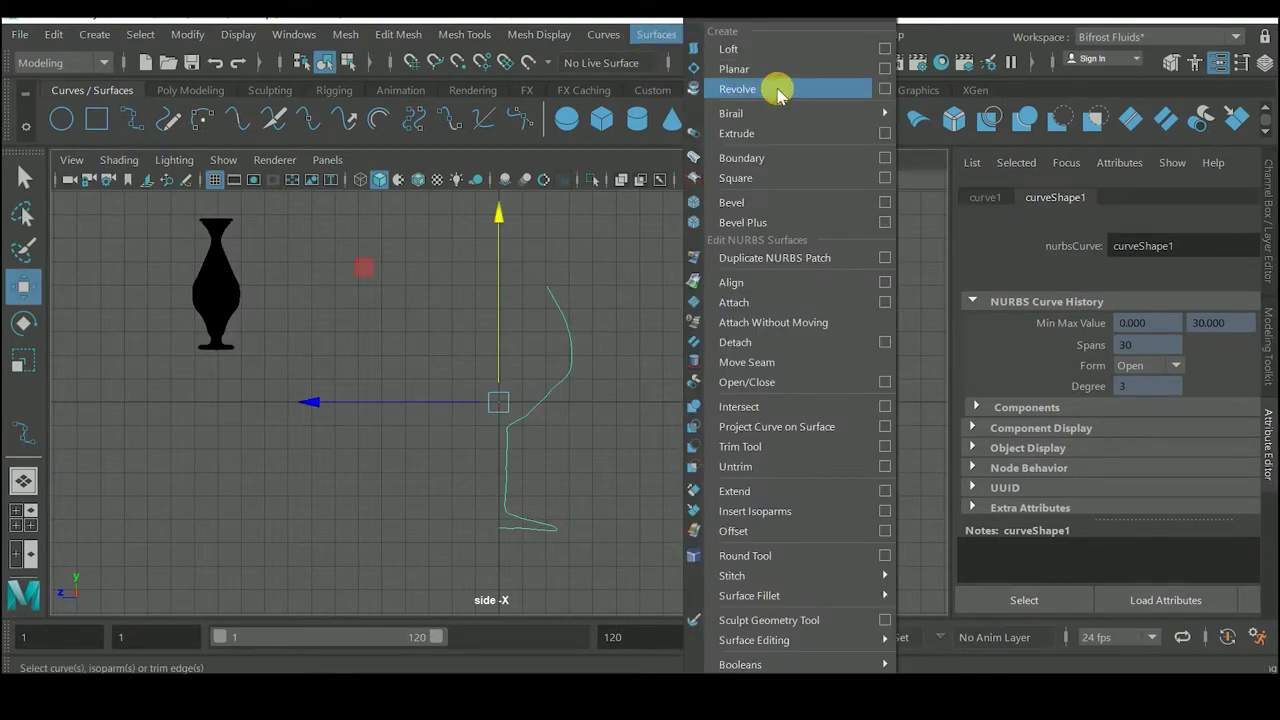
Revolve the profile into a wine glass surface and slide it along Z in perspective
{"action": "left_click", "coordinate": [779, 92]}
{"action": "key", "text": "space"}
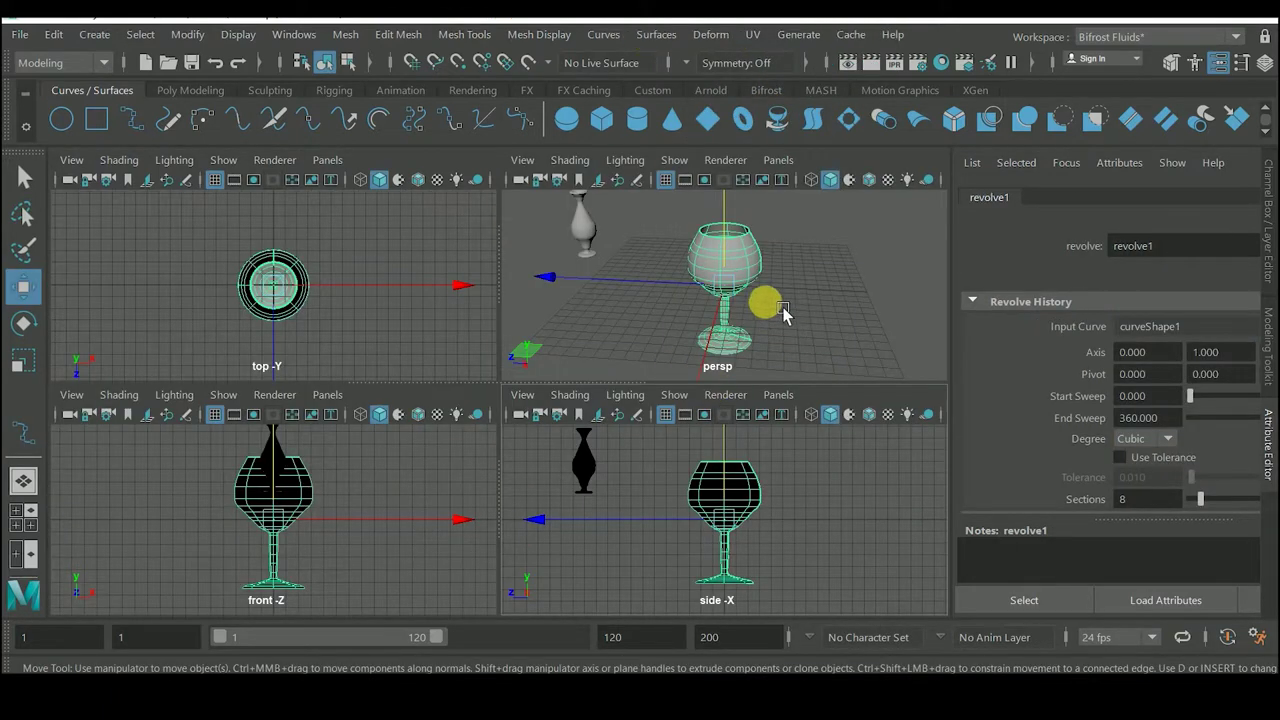
{"action": "key", "text": "space"}
{"action": "left_click", "coordinate": [651, 386]}
{"action": "left_click", "coordinate": [543, 371]}
{"action": "left_click_drag", "start_coordinate": [420, 420], "coordinate": [549, 428]}
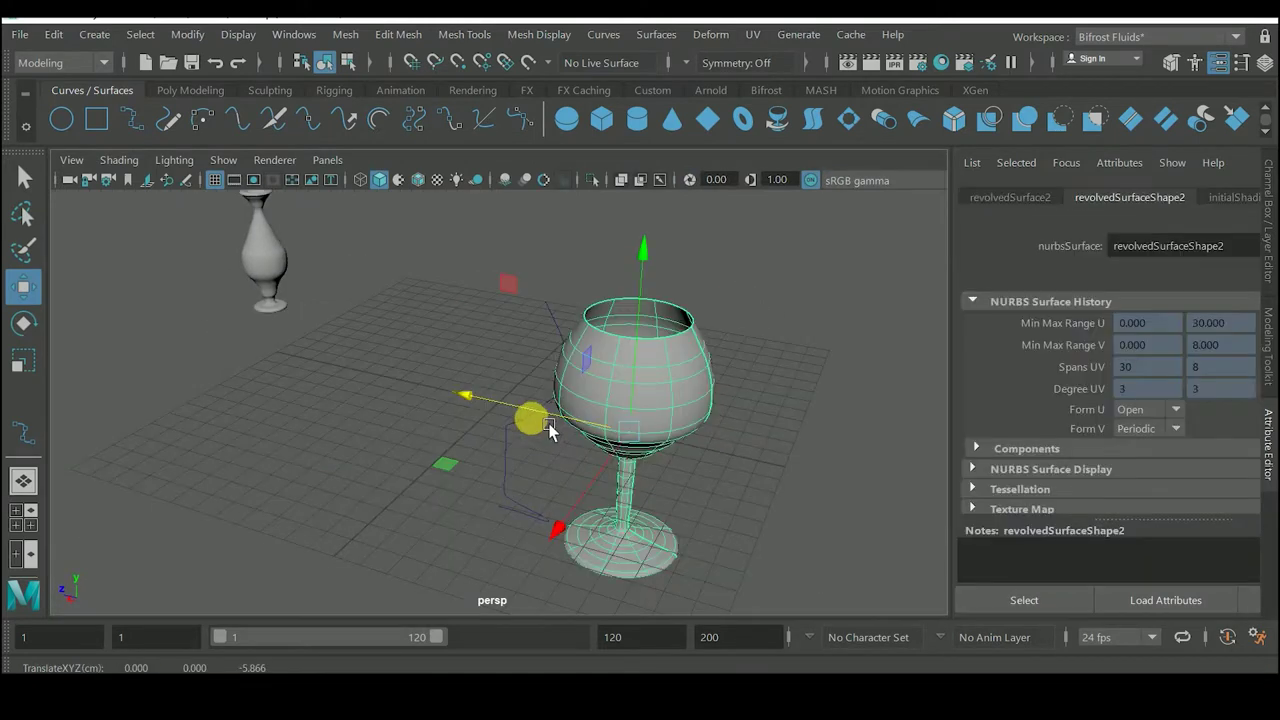
{"action": "left_click", "coordinate": [526, 451]}
{"action": "left_click", "coordinate": [540, 445]}
{"action": "left_click", "coordinate": [647, 405]}
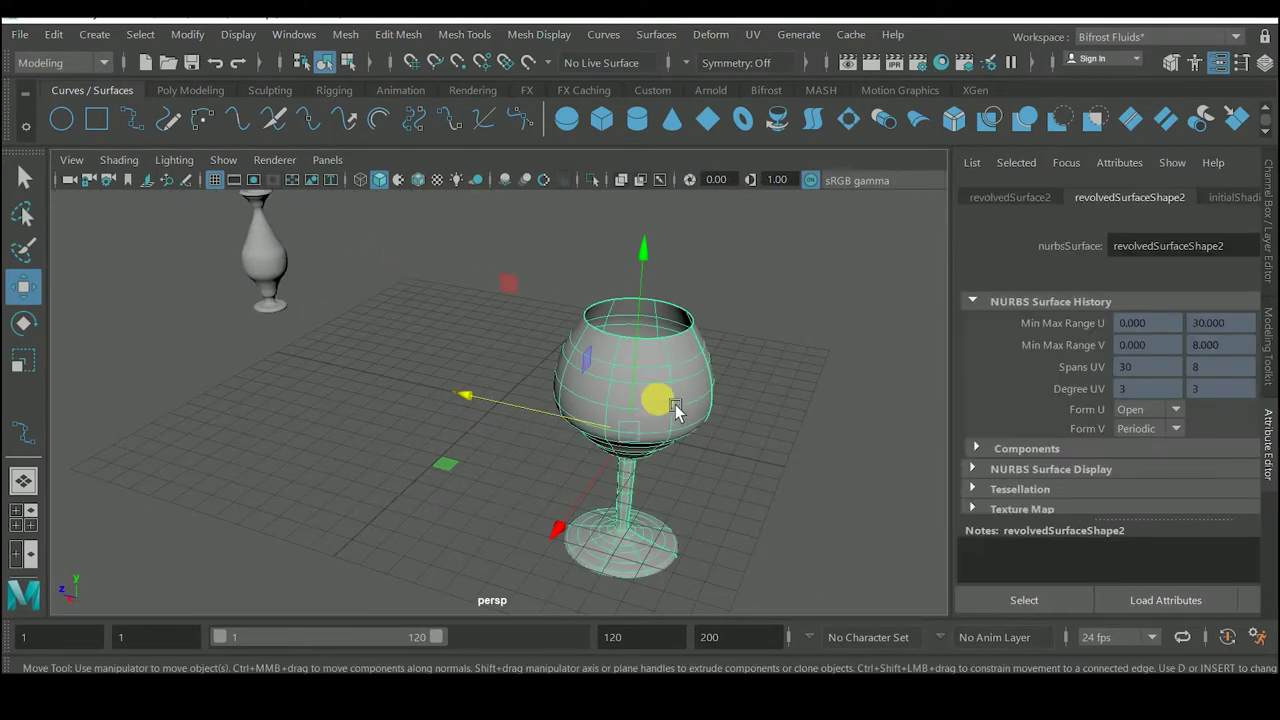
{"action": "mouse_move", "coordinate": [586, 423]}
{"action": "left_mouse_down"}
{"action": "mouse_move", "coordinate": [105, 353]}
{"action": "mouse_move", "coordinate": [321, 425]}
{"action": "left_mouse_up"}
{"action": "left_click", "coordinate": [368, 449]}
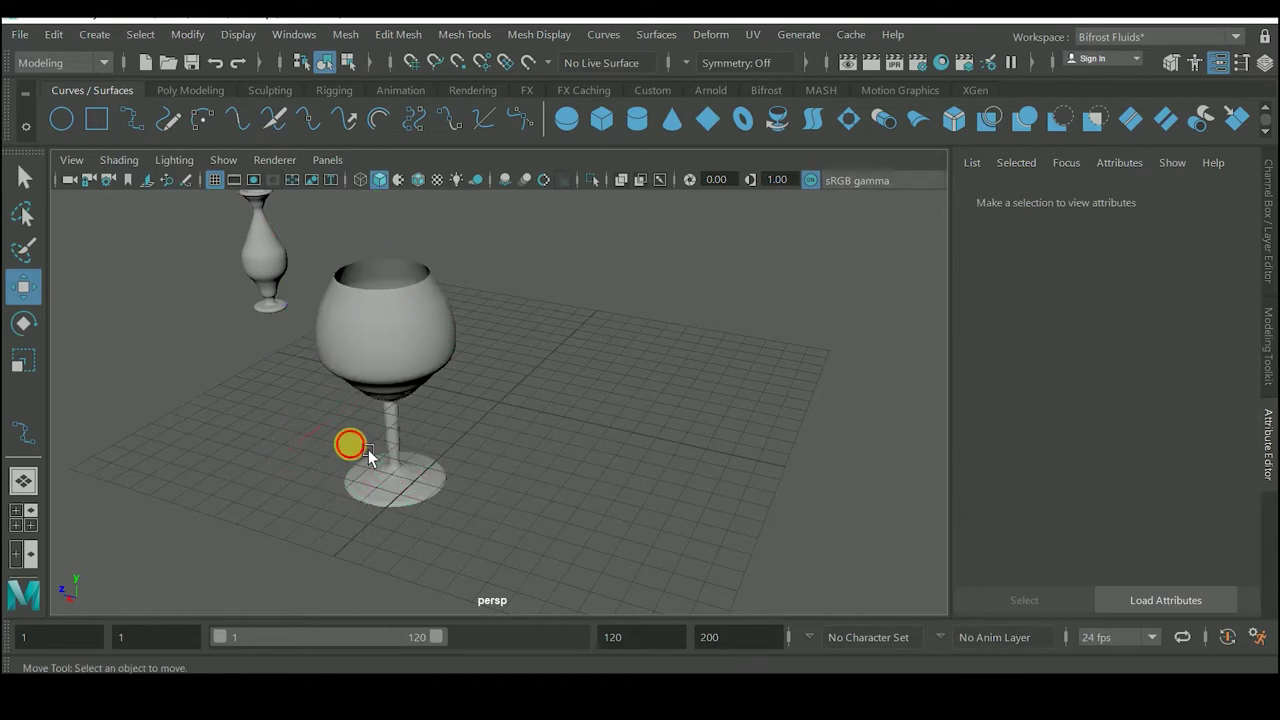
Move the wine glass back until it stands right beside the vase
{"action": "key", "text": "e"}
{"action": "left_click", "coordinate": [413, 366]}
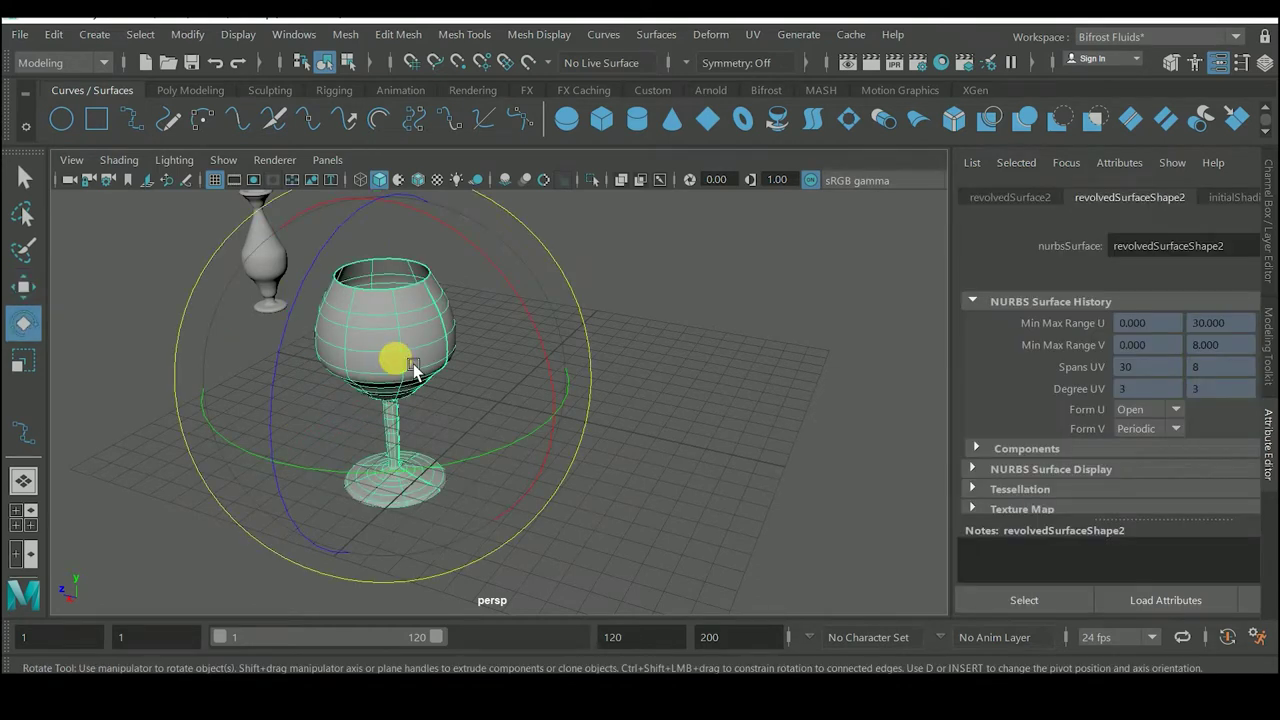
{"action": "key", "text": "w"}
{"action": "scroll", "coordinate": [414, 355], "scroll_direction": "down", "scroll_amount": 4}
{"action": "left_click_drag", "start_coordinate": [408, 324], "coordinate": [402, 207]}
{"action": "left_click", "coordinate": [426, 293]}
{"action": "left_click", "coordinate": [402, 264]}
{"action": "mouse_move", "coordinate": [402, 264]}
{"action": "left_mouse_down"}
{"action": "mouse_move", "coordinate": [180, 280]}
{"action": "mouse_move", "coordinate": [191, 333]}
{"action": "left_mouse_up"}
{"action": "left_click", "coordinate": [194, 287]}
{"action": "scroll", "coordinate": [200, 280], "scroll_direction": "down", "scroll_amount": 2}
{"action": "left_click", "coordinate": [214, 274]}
{"action": "left_click", "coordinate": [318, 286]}
{"action": "left_click", "coordinate": [543, 417]}
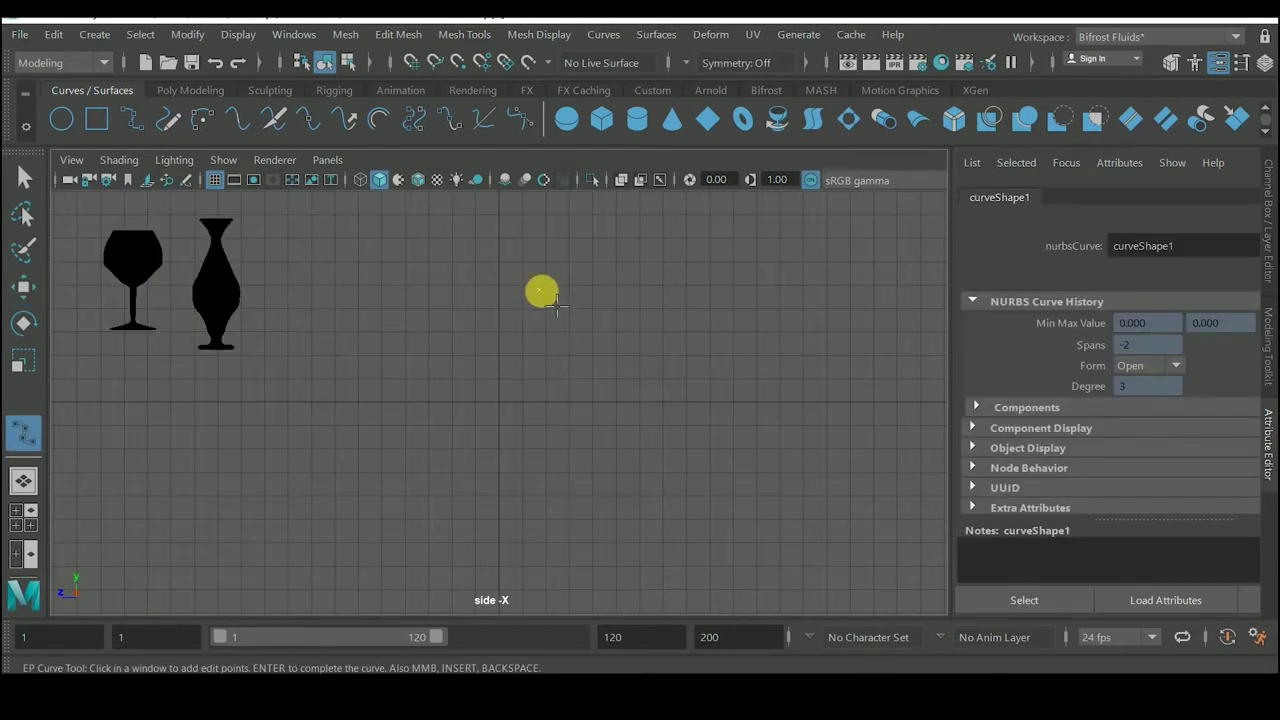
Start the new profile with points down its upper side, removing two misplaced points
{"action": "left_click", "coordinate": [559, 325]}
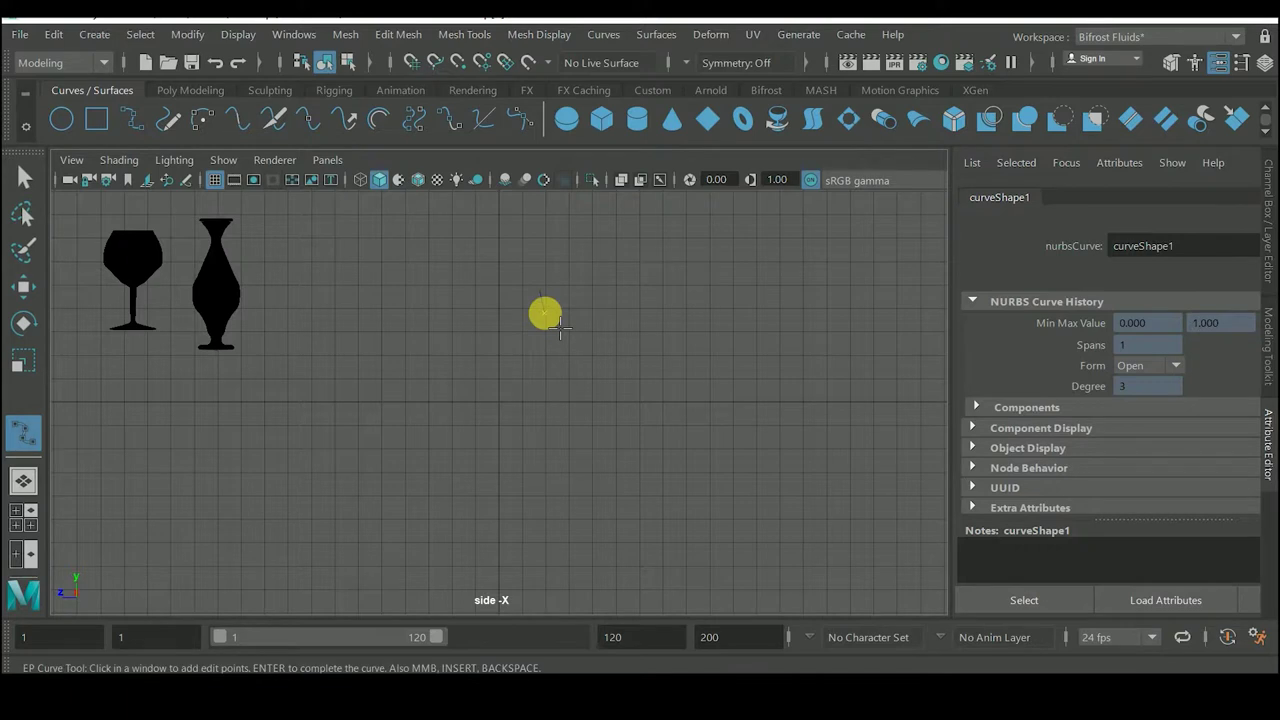
{"action": "left_click", "coordinate": [557, 344]}
{"action": "left_click", "coordinate": [547, 390]}
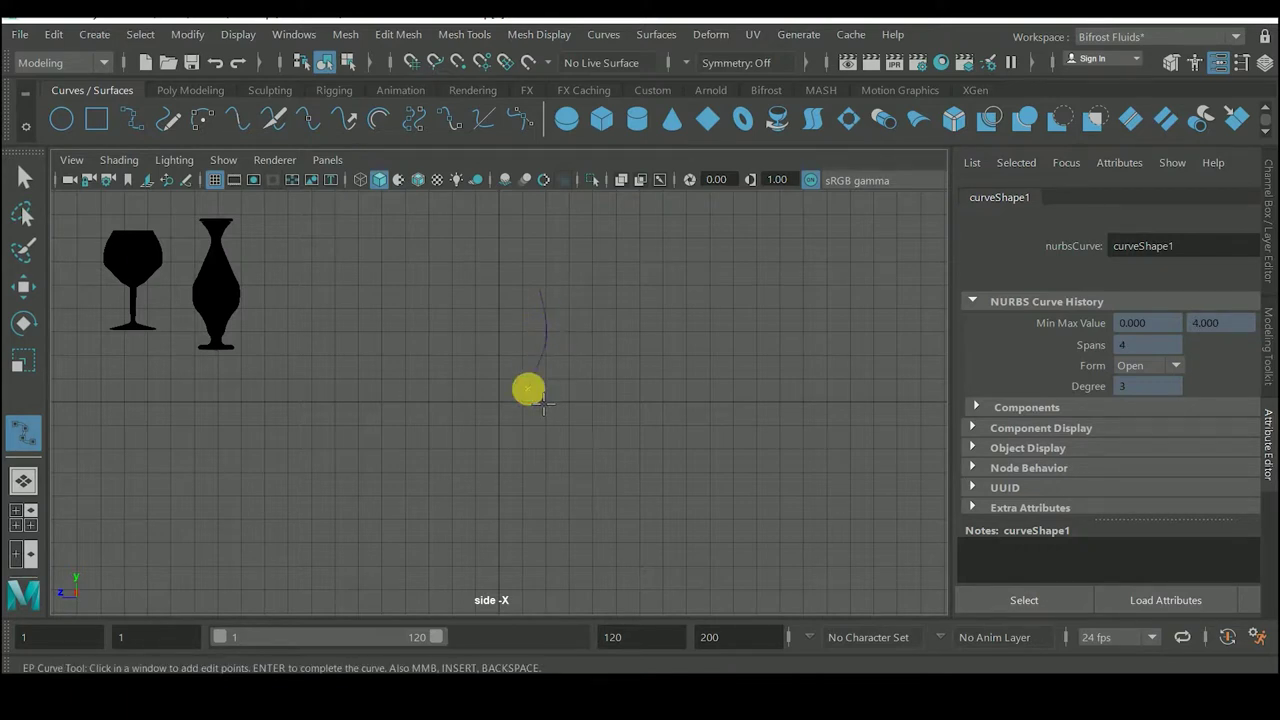
{"action": "left_click_drag", "start_coordinate": [543, 403], "coordinate": [543, 413]}
{"action": "left_click", "coordinate": [541, 433]}
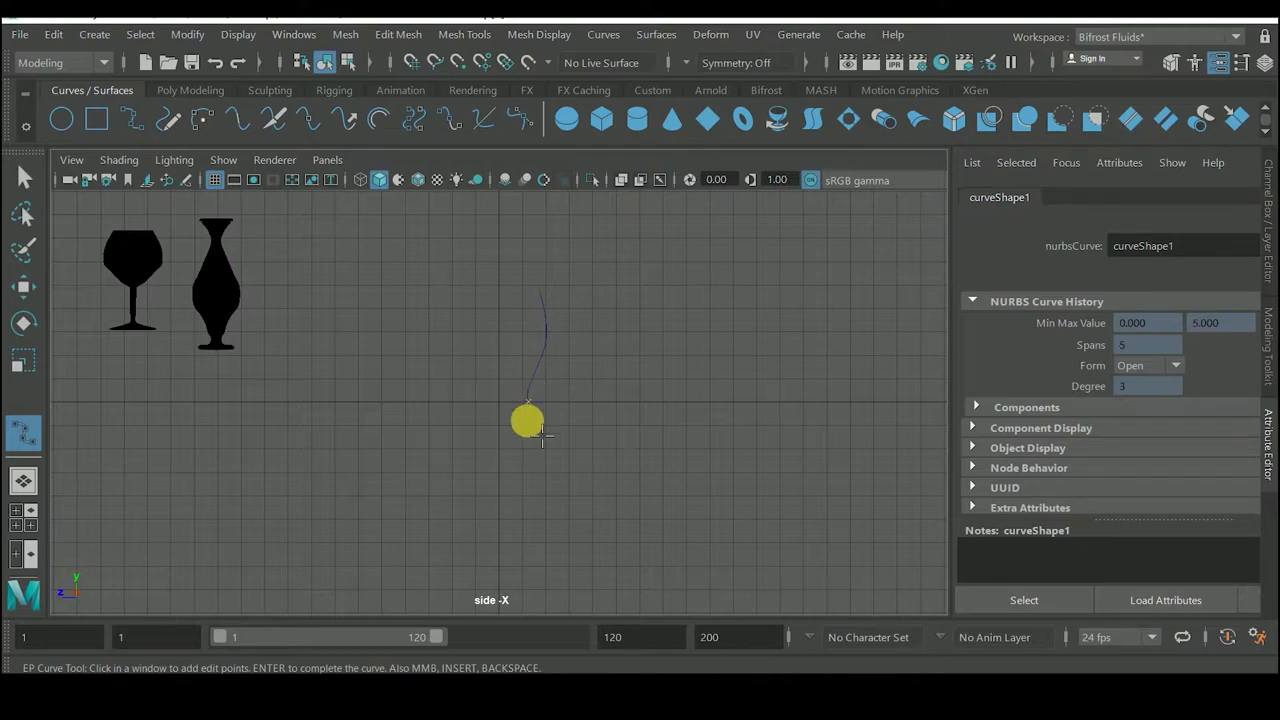
{"action": "left_click", "coordinate": [541, 437]}
{"action": "left_click", "coordinate": [548, 460]}
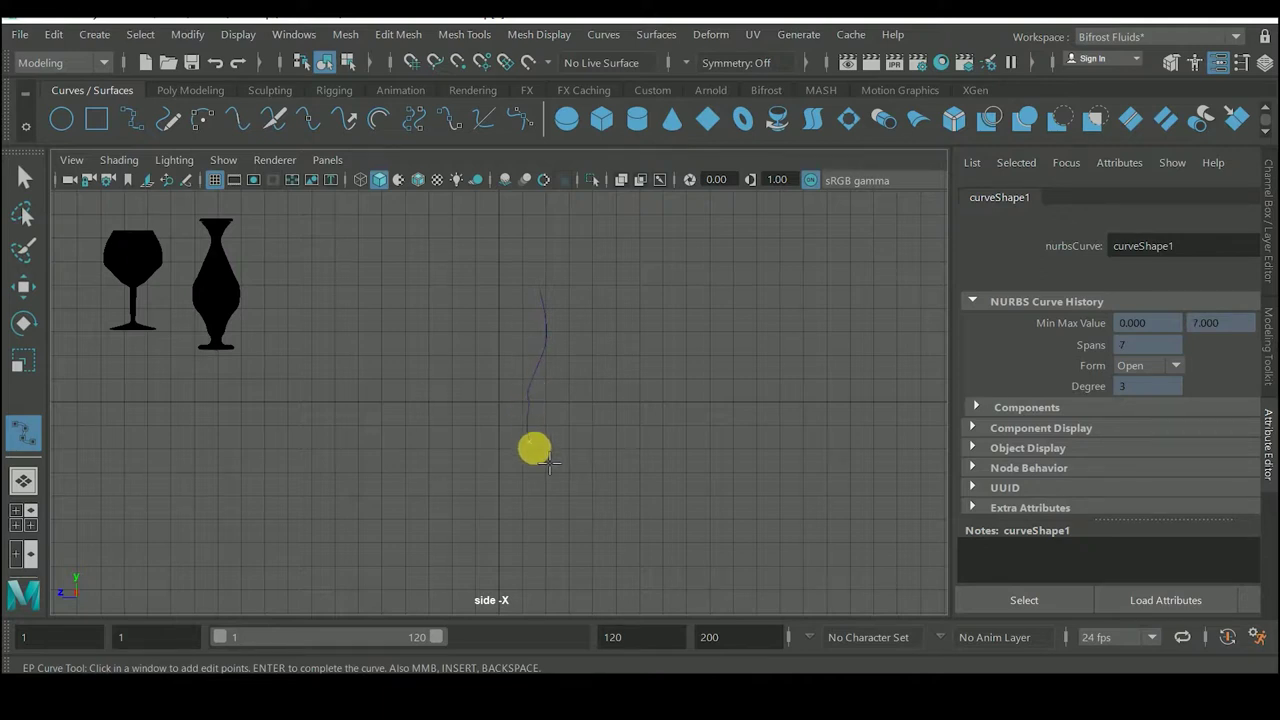
{"action": "key", "text": "BackSpace"}
{"action": "key", "text": "BackSpace"}
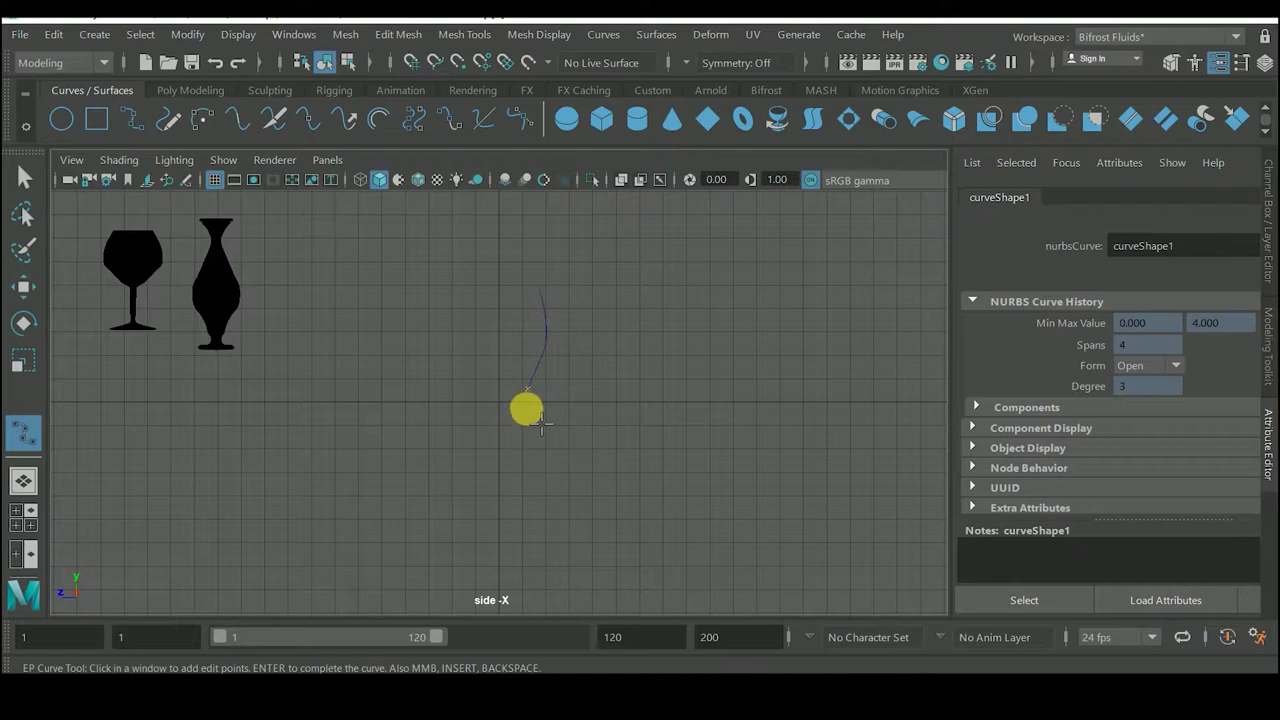
Redraw the lower section and base of the profile, ending at 13 spans
{"action": "left_click", "coordinate": [544, 440]}
{"action": "left_click", "coordinate": [551, 462]}
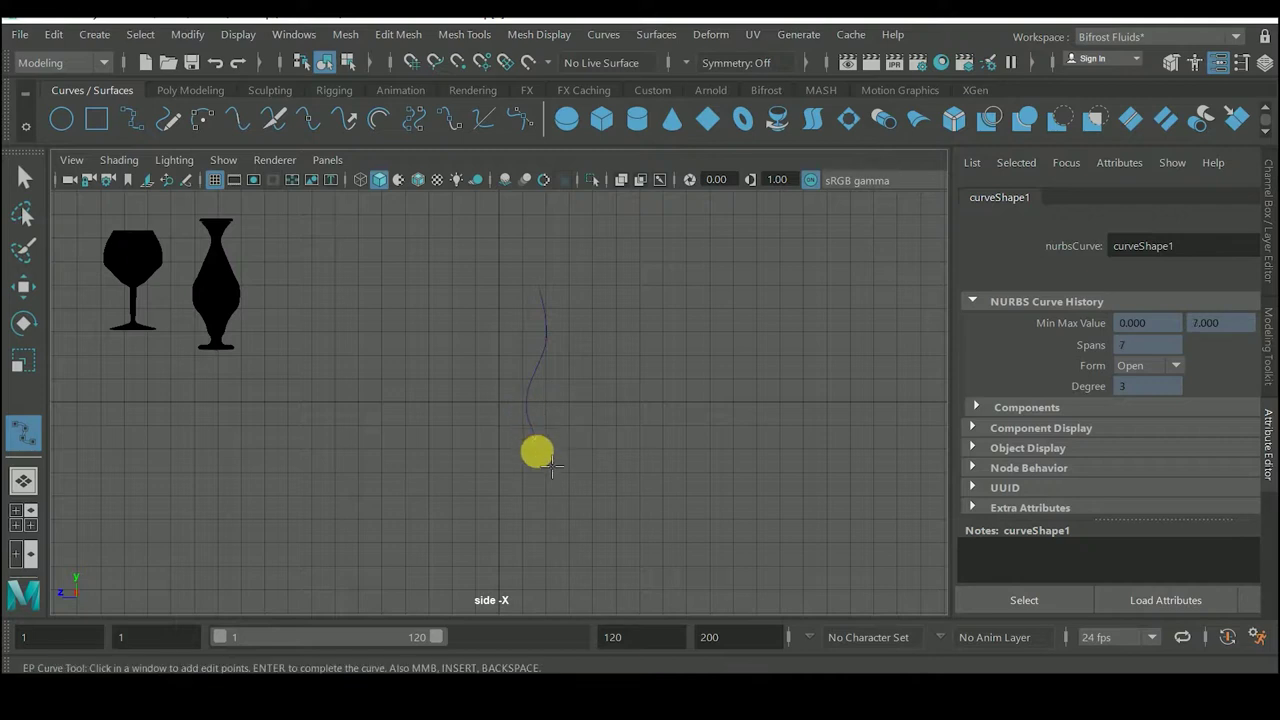
{"action": "left_click", "coordinate": [548, 463]}
{"action": "left_click", "coordinate": [546, 470]}
{"action": "left_click", "coordinate": [536, 478]}
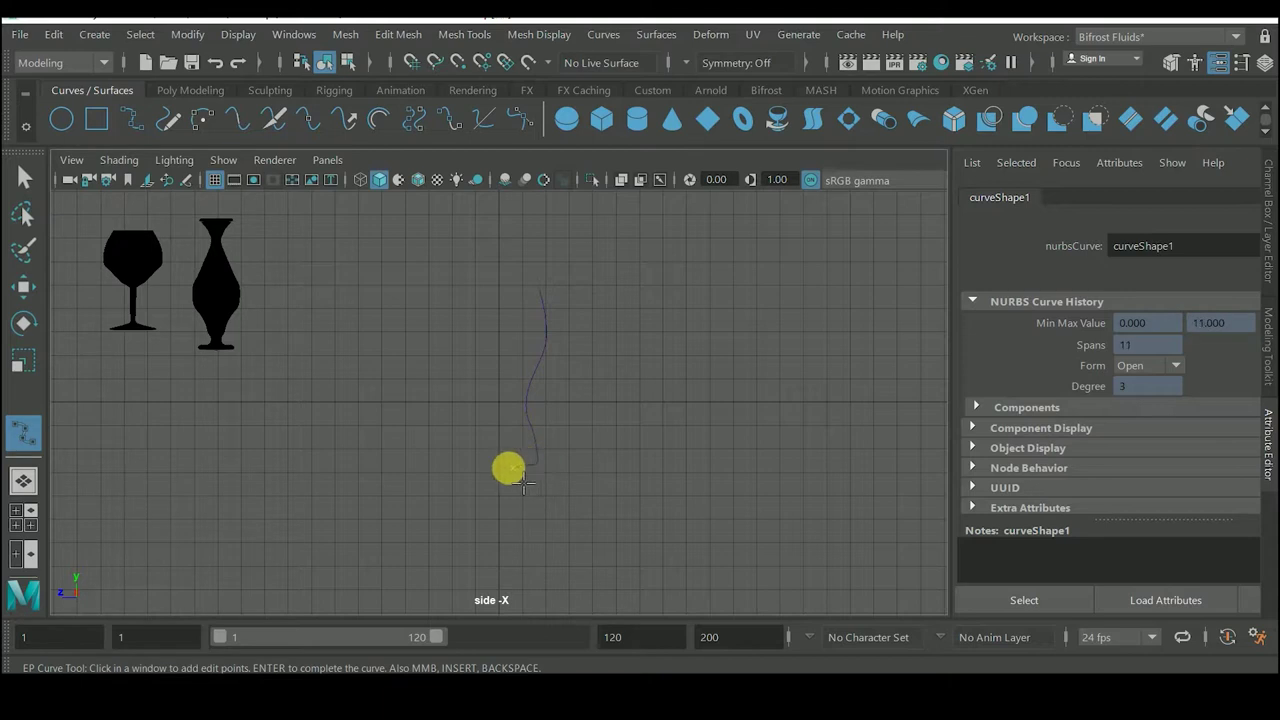
{"action": "left_click", "coordinate": [501, 468]}
{"action": "key", "text": "BackSpace"}
{"action": "key", "text": "BackSpace"}
{"action": "key", "text": "BackSpace"}
{"action": "left_click", "coordinate": [540, 480]}
{"action": "left_click", "coordinate": [531, 479]}
{"action": "left_click", "coordinate": [519, 478]}
{"action": "left_click", "coordinate": [502, 466]}
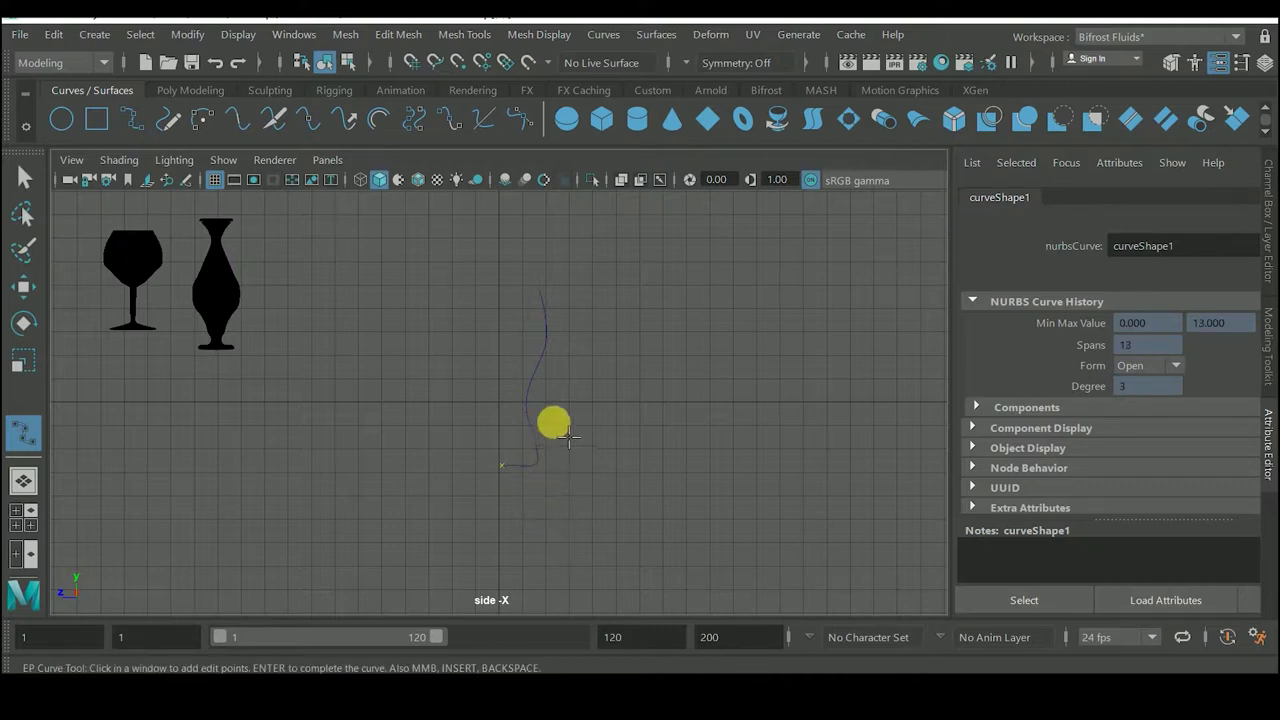
Revolve the curvy tumbler profile into a NURBS glass
{"action": "key", "text": "w"}
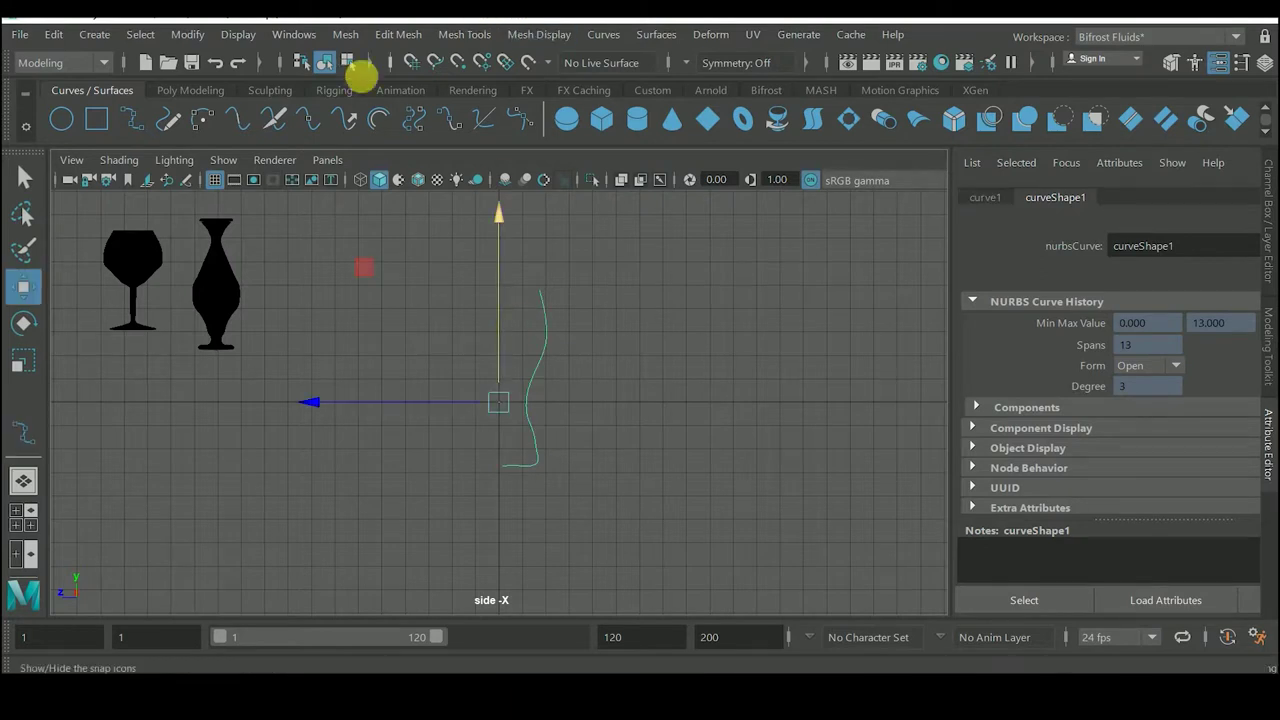
{"action": "left_click", "coordinate": [662, 35]}
{"action": "left_click", "coordinate": [776, 90]}
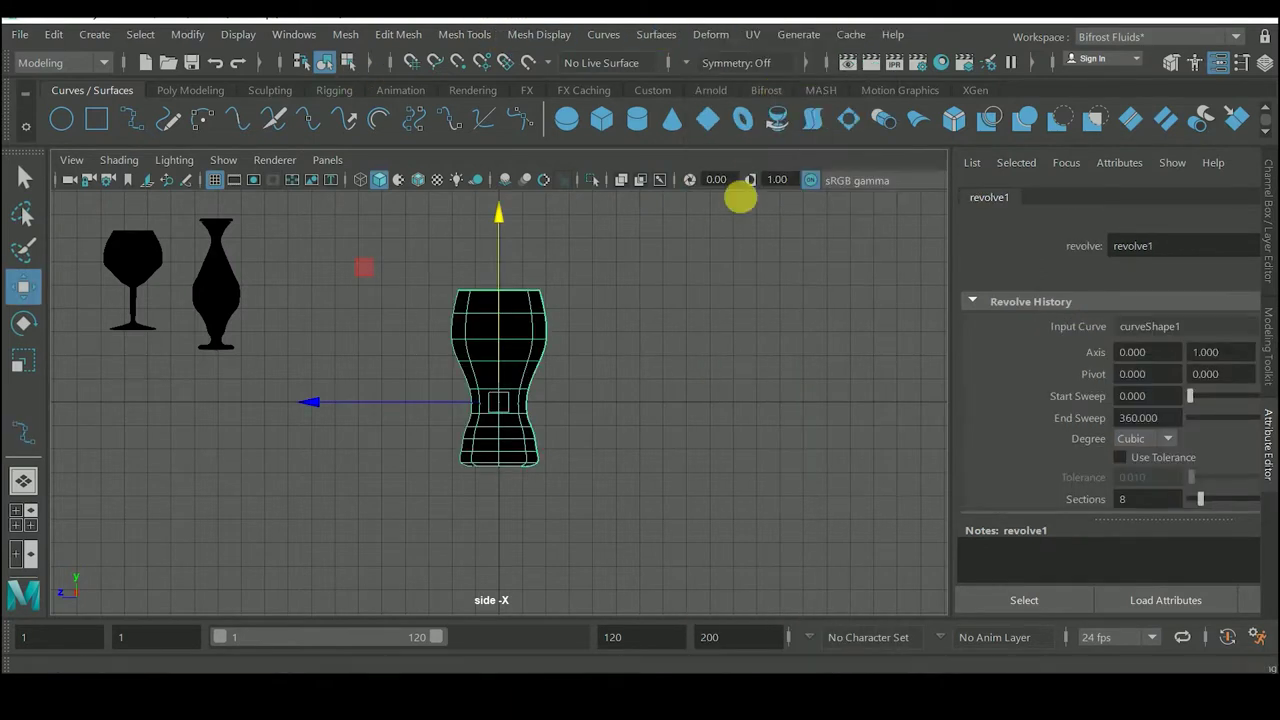
{"action": "key", "text": "space"}
{"action": "key", "text": "space"}
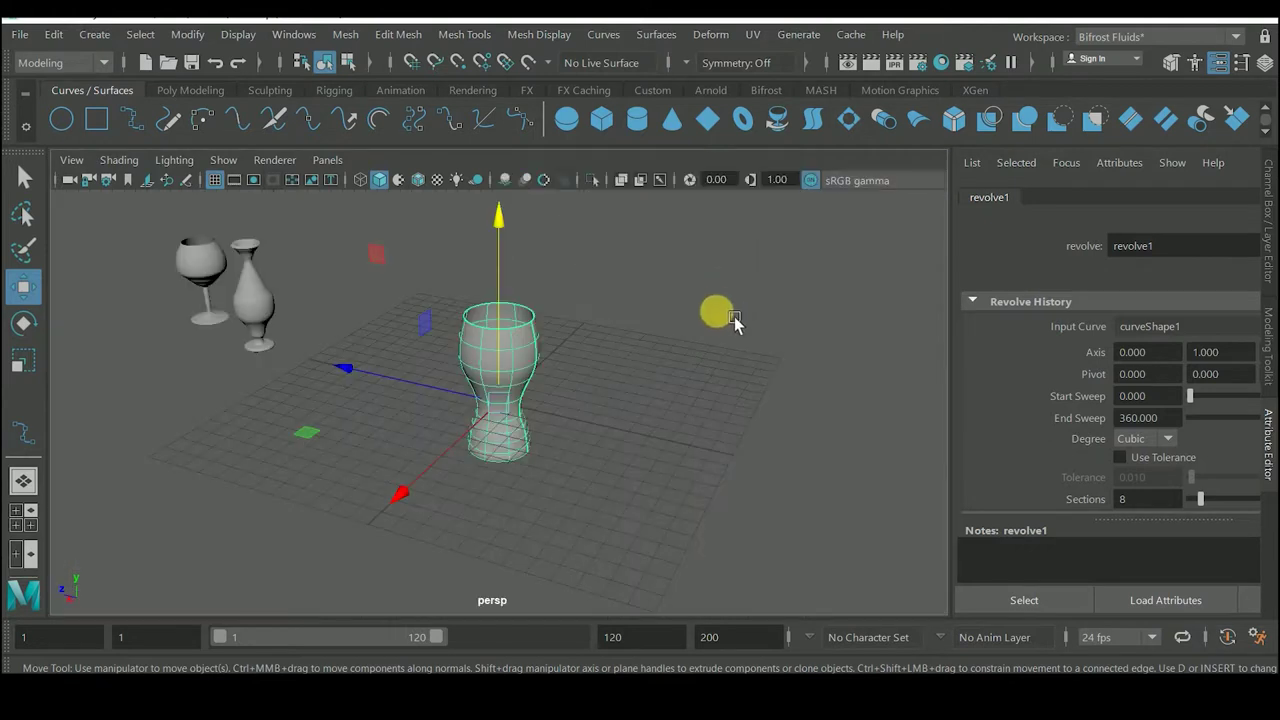
{"action": "left_click", "coordinate": [757, 400]}
{"action": "left_click", "coordinate": [526, 392]}
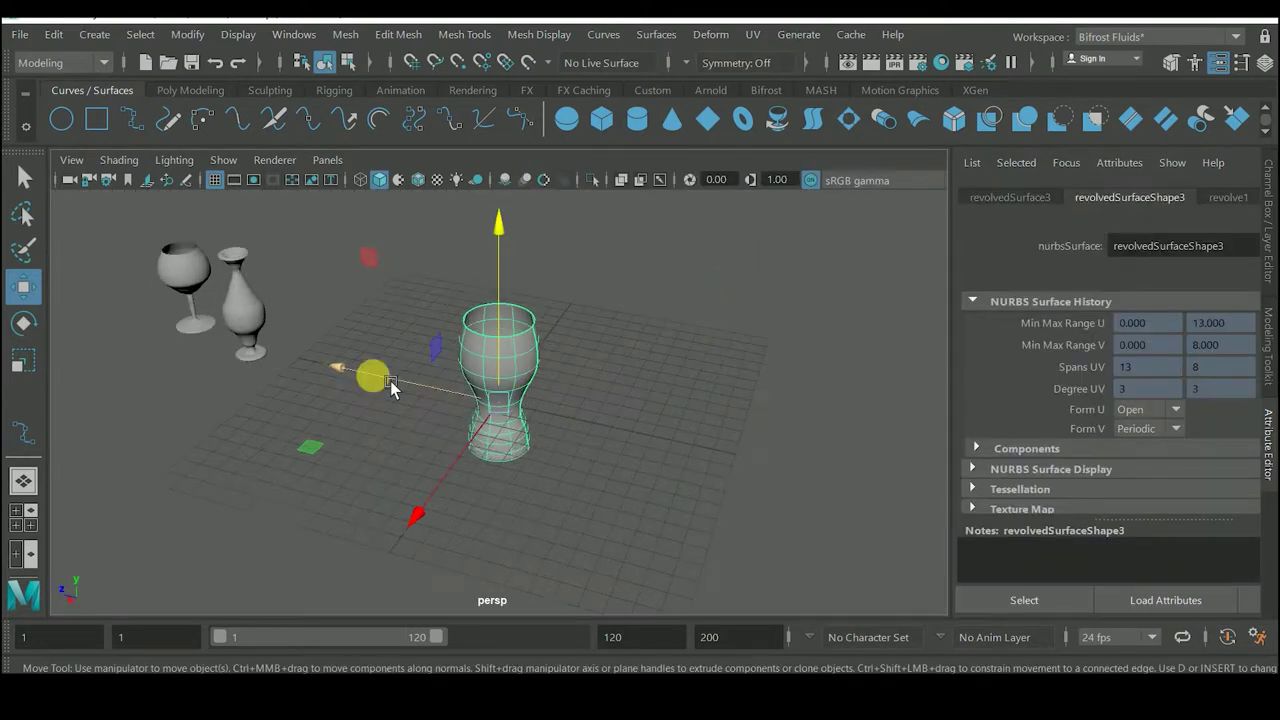
Scale the revolved tumbler down uniformly
{"action": "left_click", "coordinate": [558, 368]}
{"action": "left_click", "coordinate": [552, 382]}
{"action": "left_click", "coordinate": [580, 408]}
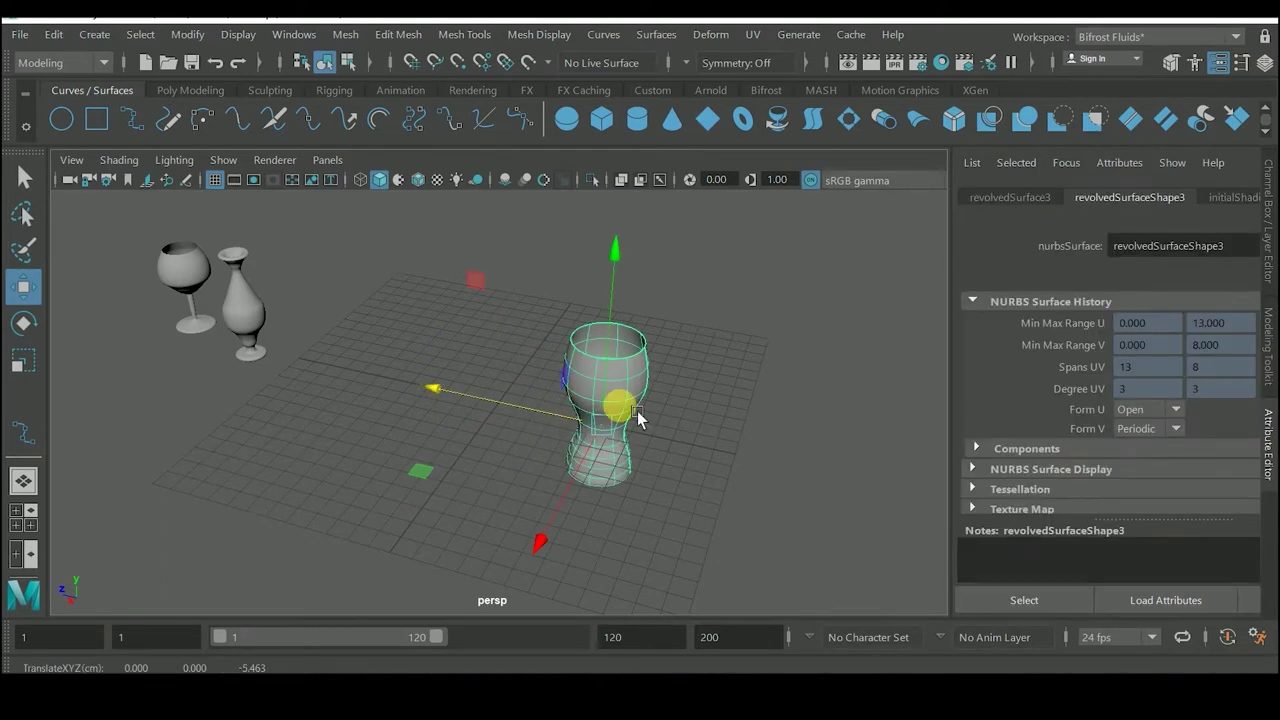
{"action": "key", "text": "e"}
{"action": "key", "text": "r"}
{"action": "mouse_move", "coordinate": [612, 430]}
{"action": "left_mouse_down"}
{"action": "mouse_move", "coordinate": [569, 374]}
{"action": "mouse_move", "coordinate": [102, 377]}
{"action": "left_mouse_up"}
Move the tumbler left next to the wine glass and vase
{"action": "left_click", "coordinate": [676, 427]}
{"action": "left_click", "coordinate": [597, 409]}
{"action": "key", "text": "w"}
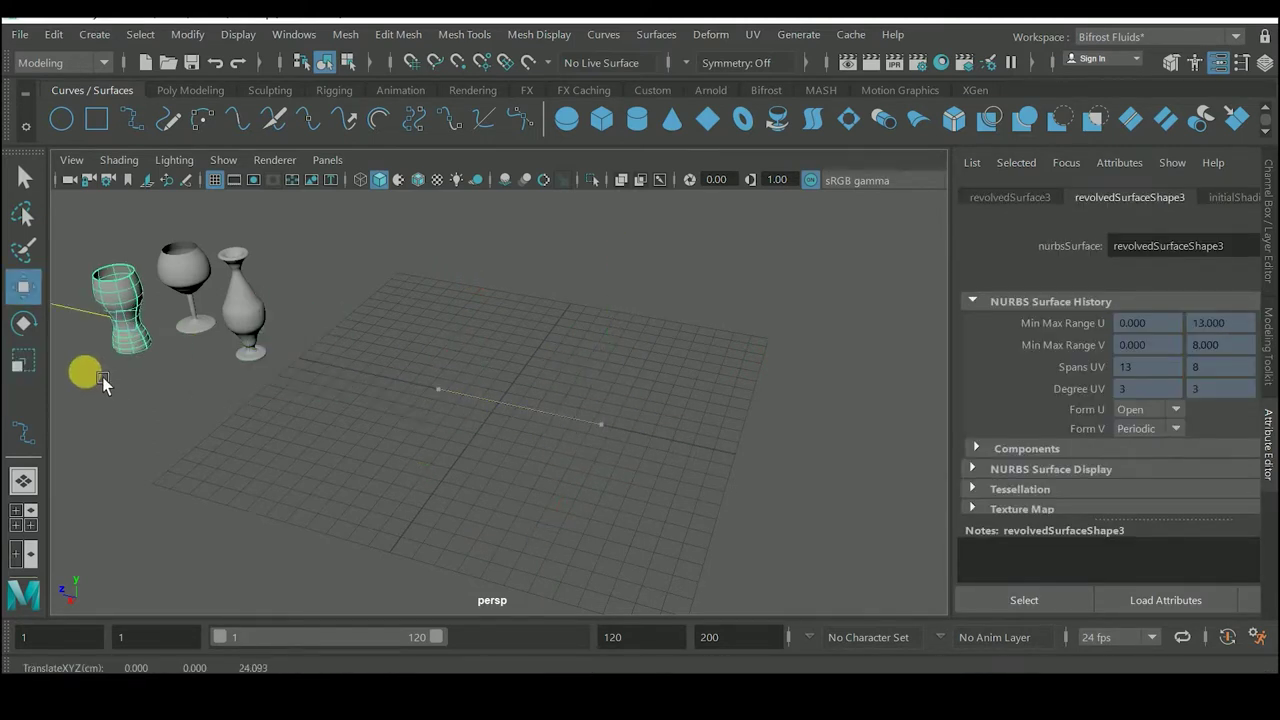
{"action": "left_click", "coordinate": [697, 505]}
{"action": "key", "text": "space"}
{"action": "key", "text": "space"}
{"action": "key", "text": "y"}
{"action": "left_click", "coordinate": [560, 323]}
Draw a 9-span jar profile: straight side down, turning in along a flat base to the axis
{"action": "left_click", "coordinate": [560, 335]}
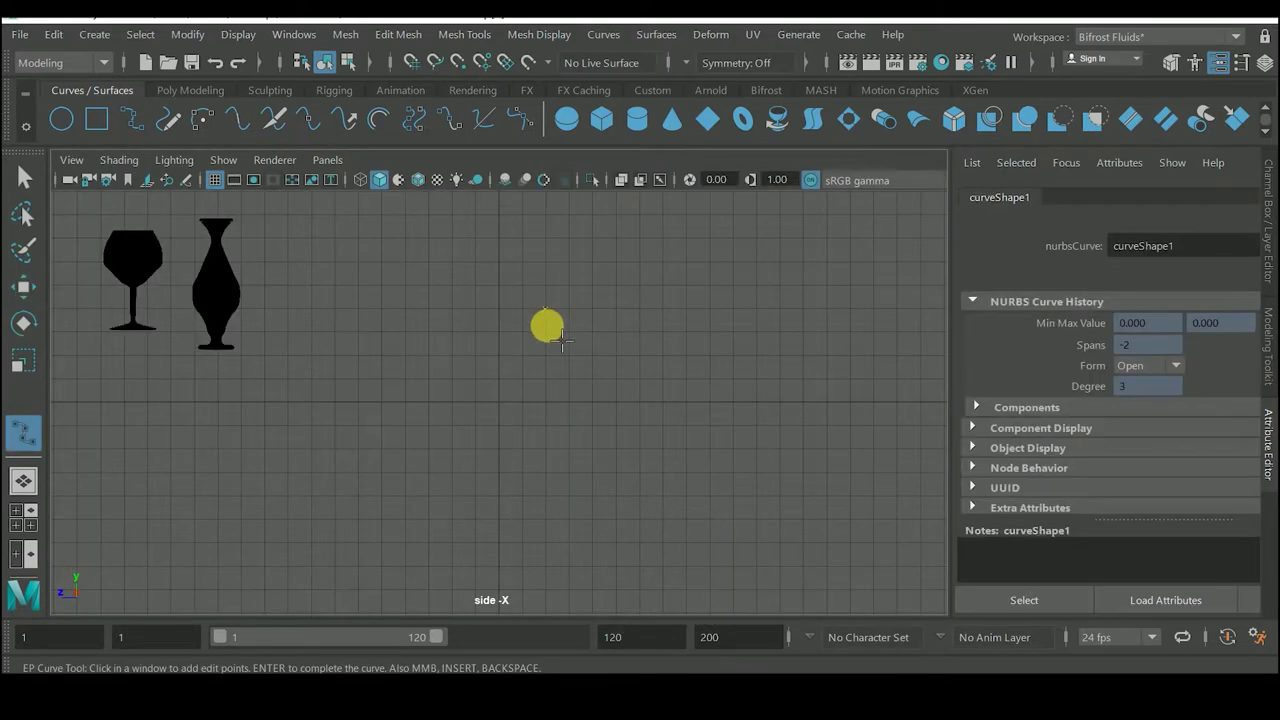
{"action": "left_click", "coordinate": [560, 350]}
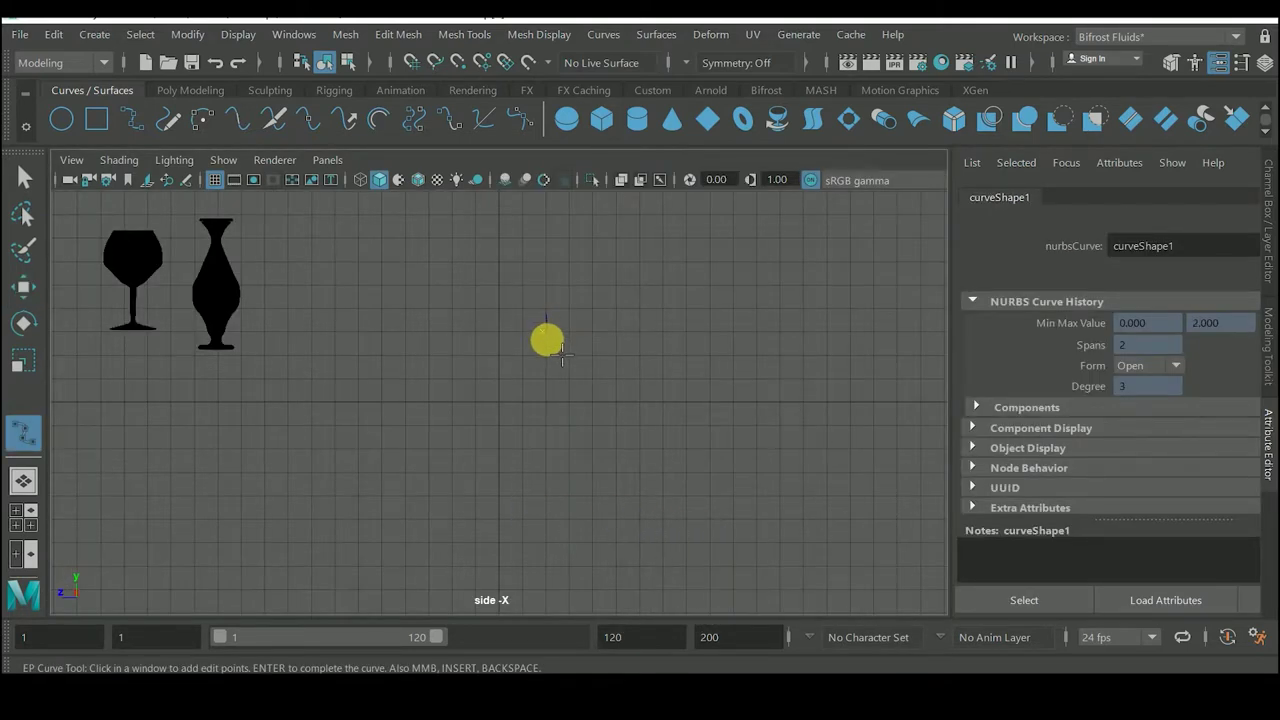
{"action": "left_click", "coordinate": [562, 367]}
{"action": "left_click", "coordinate": [562, 392]}
{"action": "left_click", "coordinate": [562, 410]}
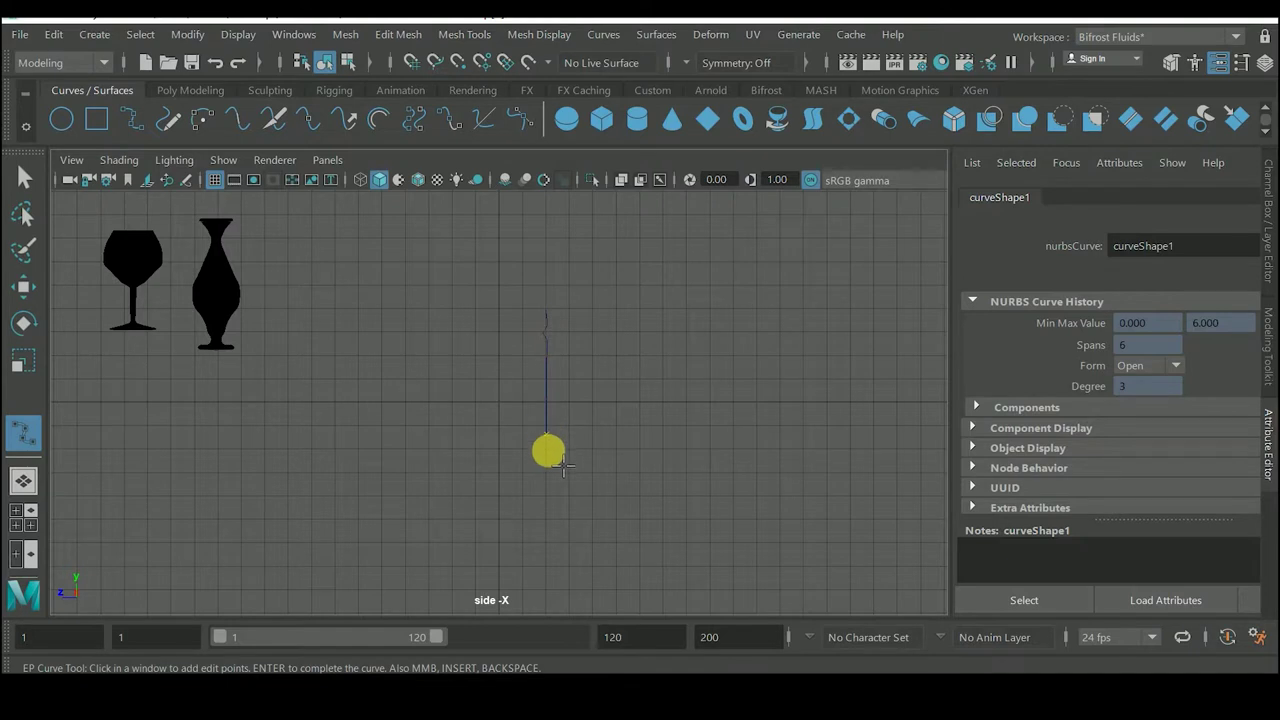
{"action": "left_click", "coordinate": [556, 464]}
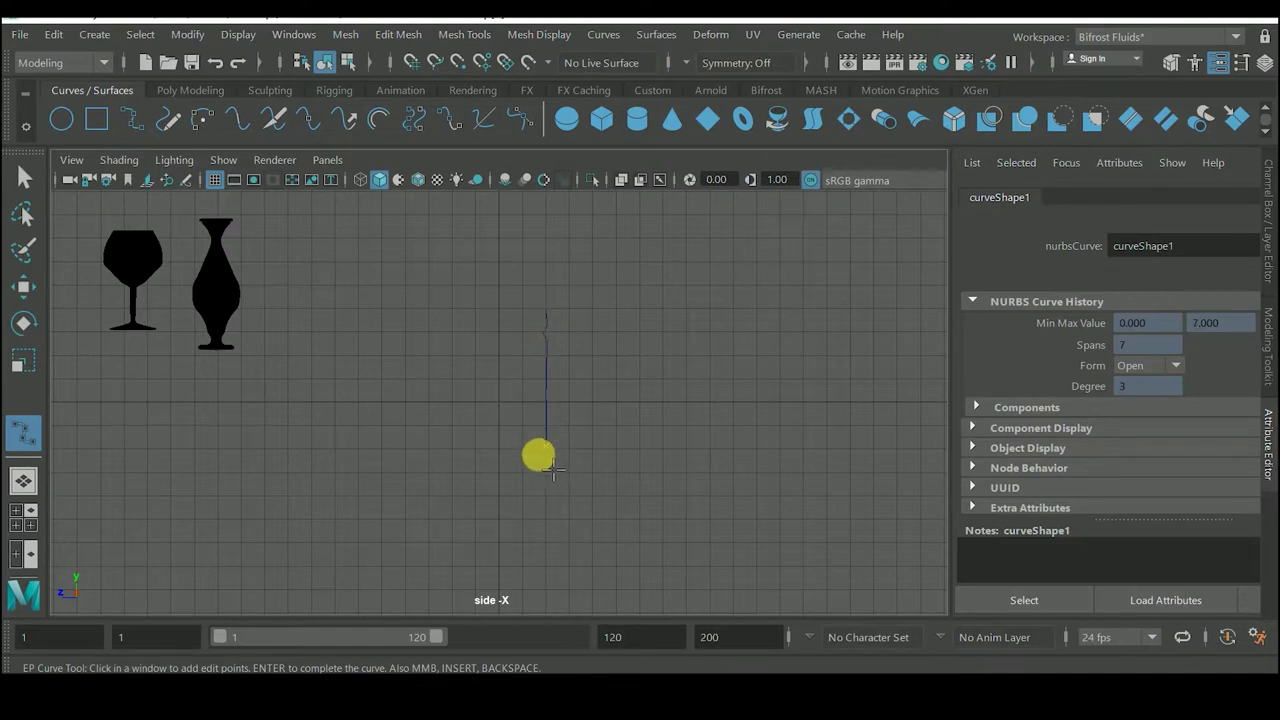
{"action": "left_click", "coordinate": [550, 469]}
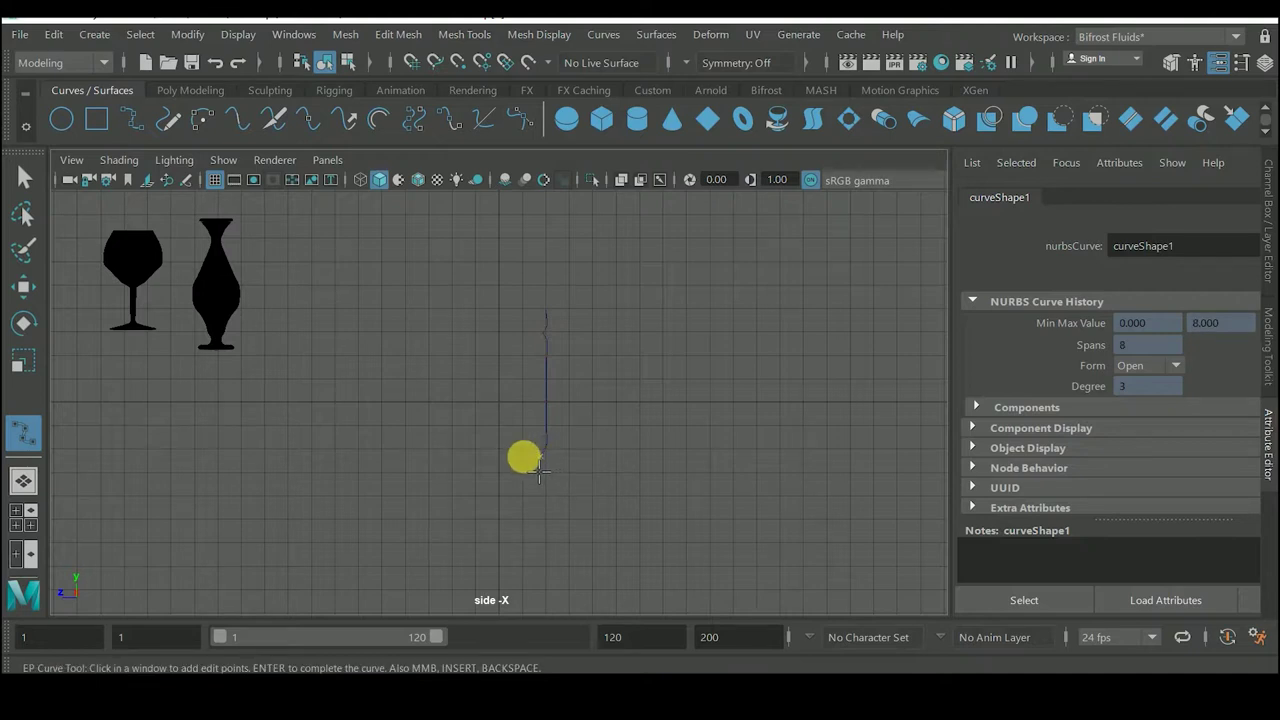
{"action": "left_click_drag", "start_coordinate": [538, 470], "coordinate": [516, 476]}
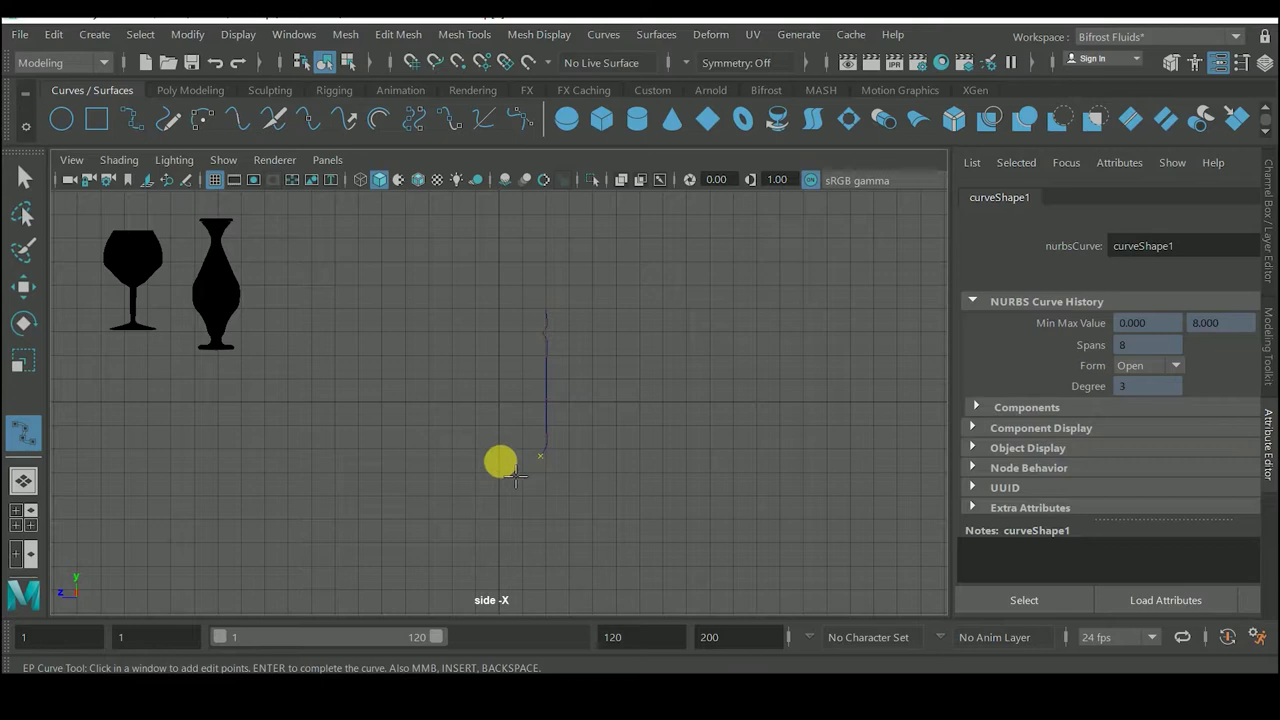
{"action": "left_click", "coordinate": [499, 459]}
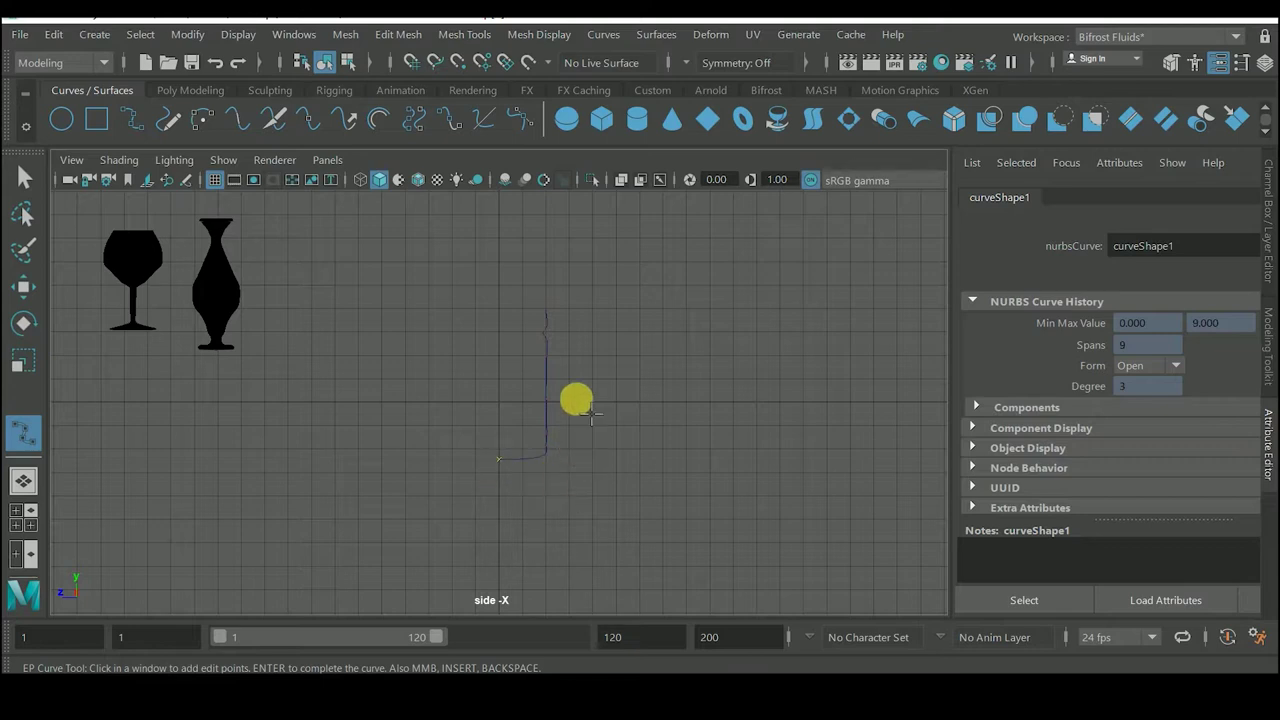
{"action": "key", "text": "Return"}
{"action": "left_click", "coordinate": [604, 34]}
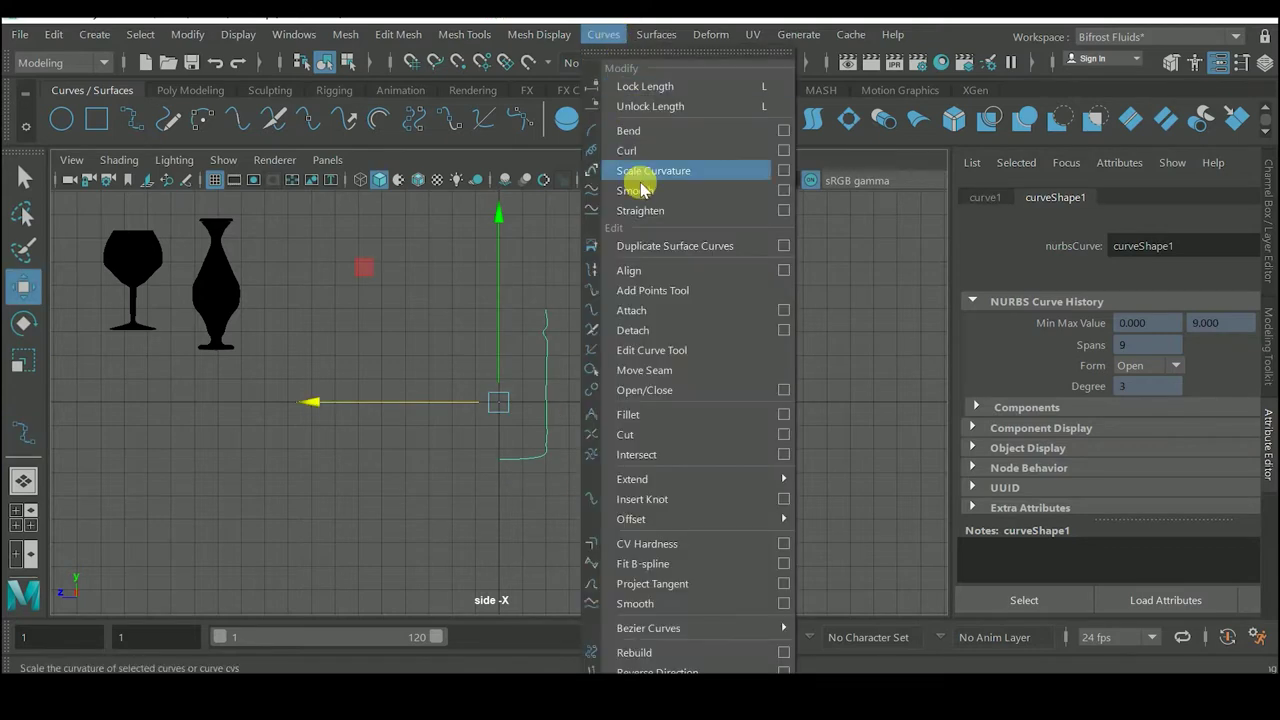
{"action": "left_click", "coordinate": [656, 34]}
Revolve the jar profile into a cylindrical NURBS surface
{"action": "left_click", "coordinate": [656, 34]}
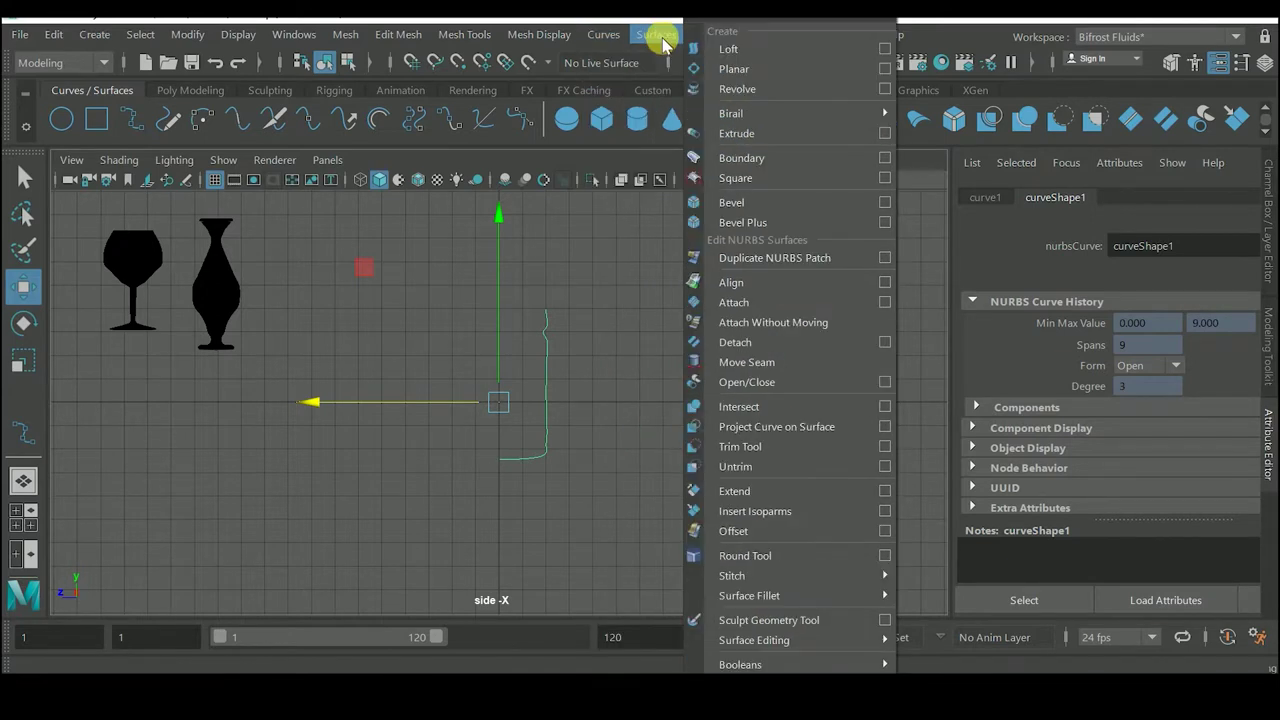
{"action": "left_click", "coordinate": [735, 89]}
{"action": "key", "text": "space"}
{"action": "left_click", "coordinate": [862, 306]}
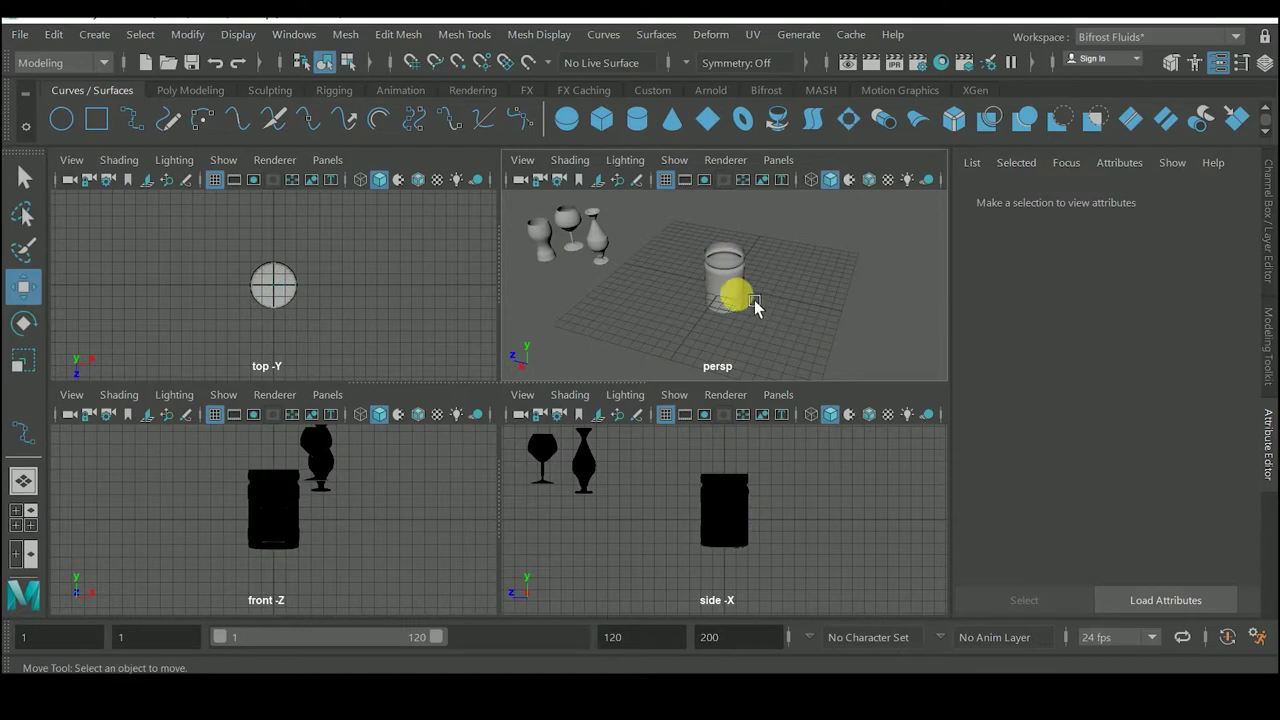
{"action": "left_click", "coordinate": [754, 303]}
{"action": "key", "text": "space"}
Reposition the revolved jar on the grid in the perspective view
{"action": "left_click", "coordinate": [709, 398]}
{"action": "left_click", "coordinate": [530, 410]}
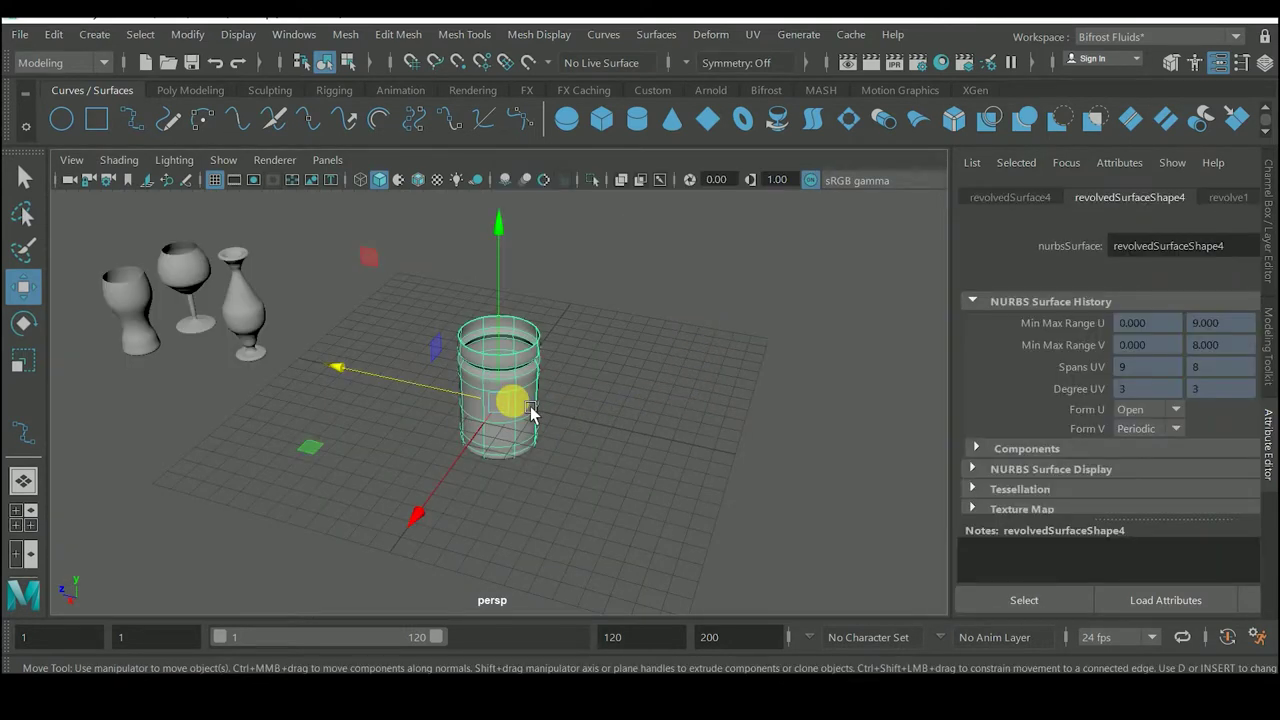
{"action": "left_click_drag", "start_coordinate": [530, 406], "coordinate": [537, 386]}
{"action": "left_click", "coordinate": [538, 386]}
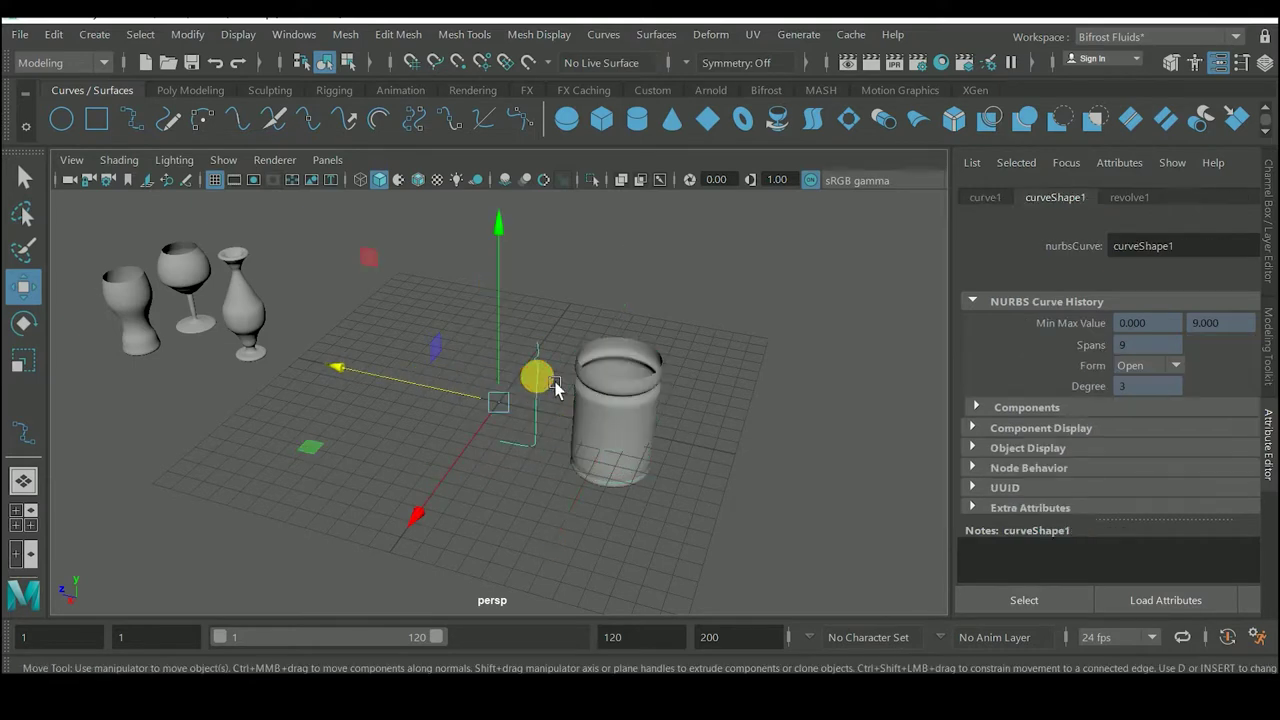
{"action": "left_click", "coordinate": [557, 390]}
{"action": "left_click", "coordinate": [641, 422]}
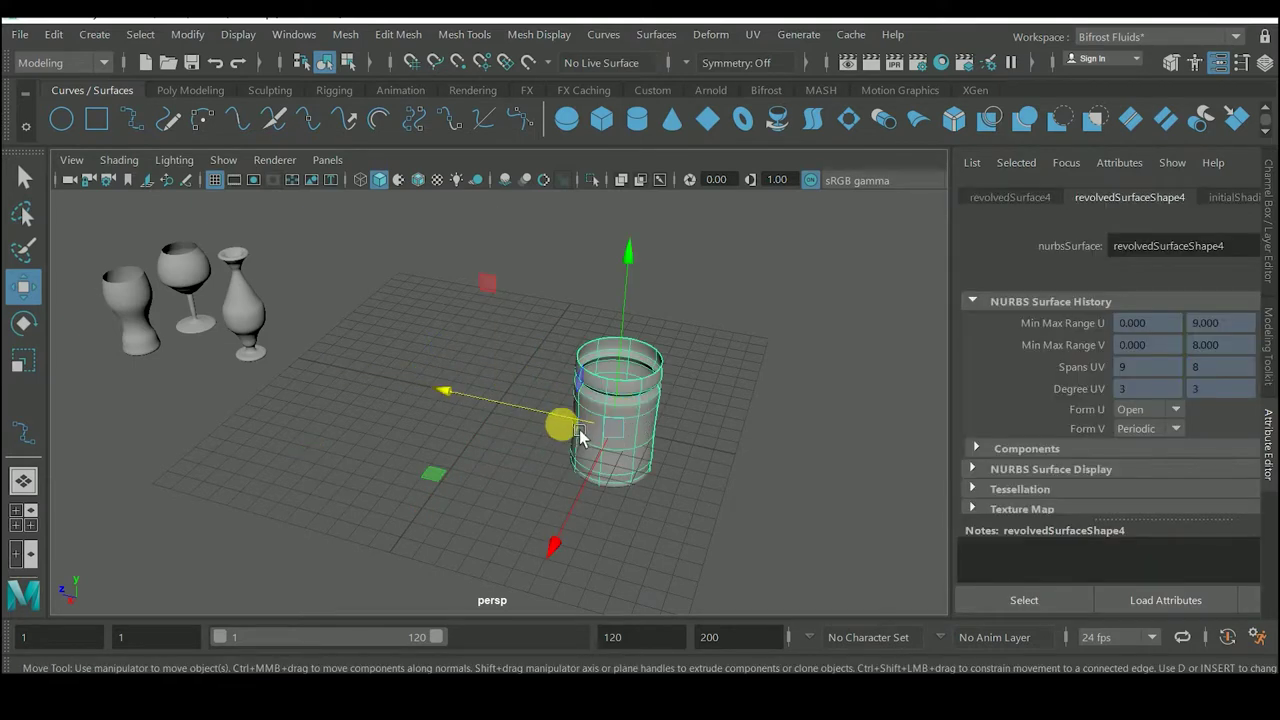
{"action": "left_click_drag", "start_coordinate": [579, 429], "coordinate": [424, 452]}
{"action": "left_click", "coordinate": [424, 452]}
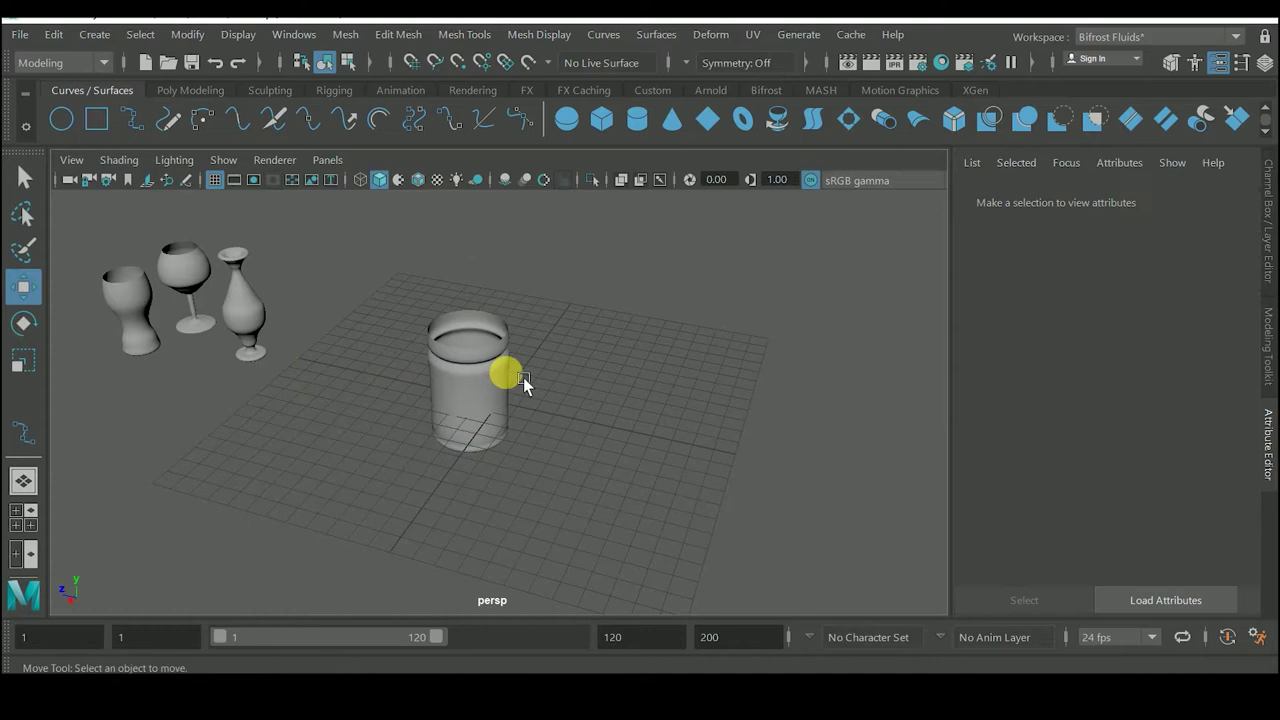
Scale the jar down to about 0.452
{"action": "left_click", "coordinate": [481, 374]}
{"action": "key", "text": "e"}
{"action": "key", "text": "r"}
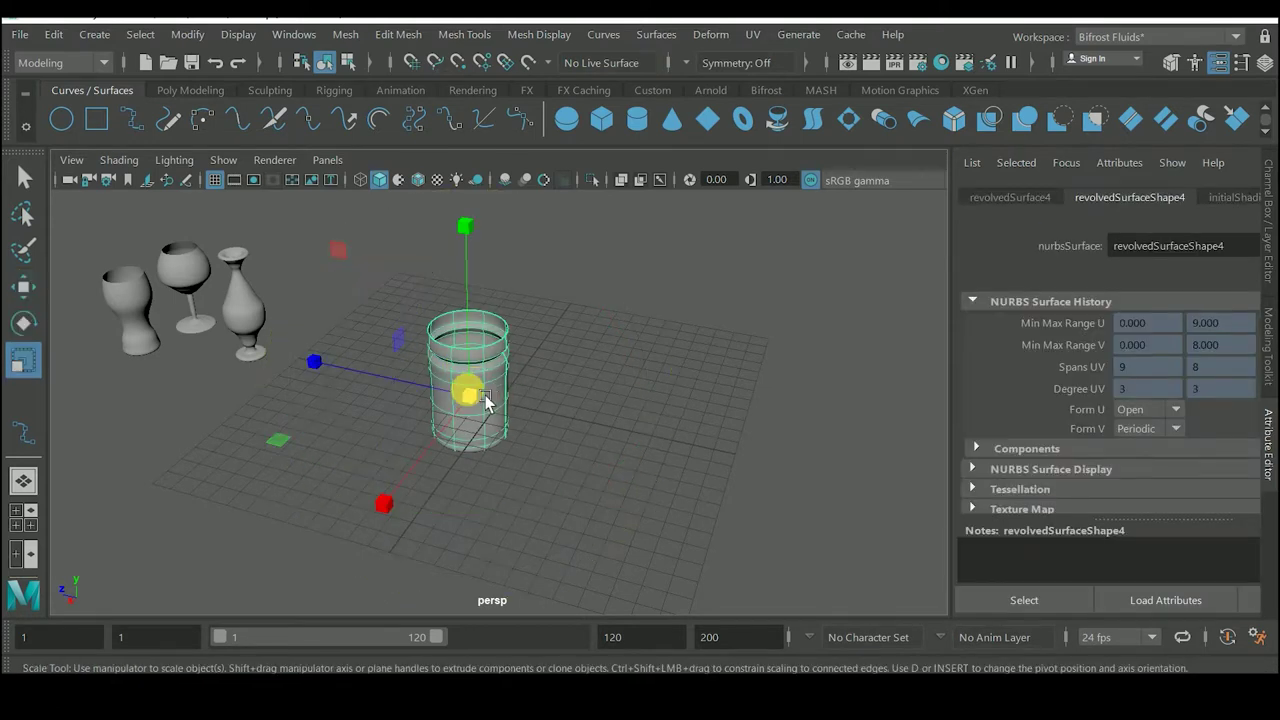
{"action": "left_click_drag", "start_coordinate": [485, 395], "coordinate": [427, 359]}
{"action": "left_click", "coordinate": [437, 364]}
{"action": "left_click", "coordinate": [483, 395]}
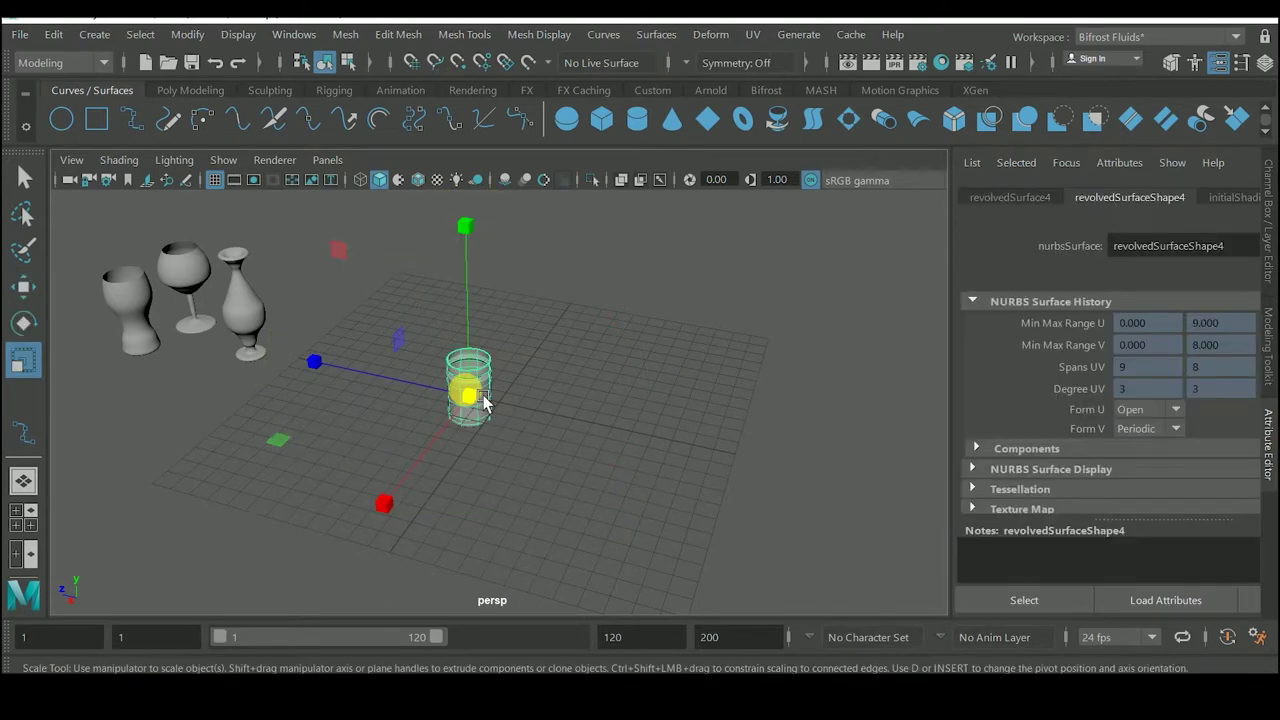
Move the jar left to stand beside the glasses and vase
{"action": "key", "text": "w"}
{"action": "mouse_move", "coordinate": [468, 392]}
{"action": "left_mouse_down"}
{"action": "mouse_move", "coordinate": [175, 345]}
{"action": "mouse_move", "coordinate": [227, 347]}
{"action": "mouse_move", "coordinate": [173, 335]}
{"action": "mouse_move", "coordinate": [160, 310]}
{"action": "left_mouse_up"}
{"action": "left_click", "coordinate": [171, 320]}
{"action": "left_click", "coordinate": [168, 345]}
{"action": "key", "text": "y"}
{"action": "left_click_drag", "start_coordinate": [131, 320], "coordinate": [630, 392]}
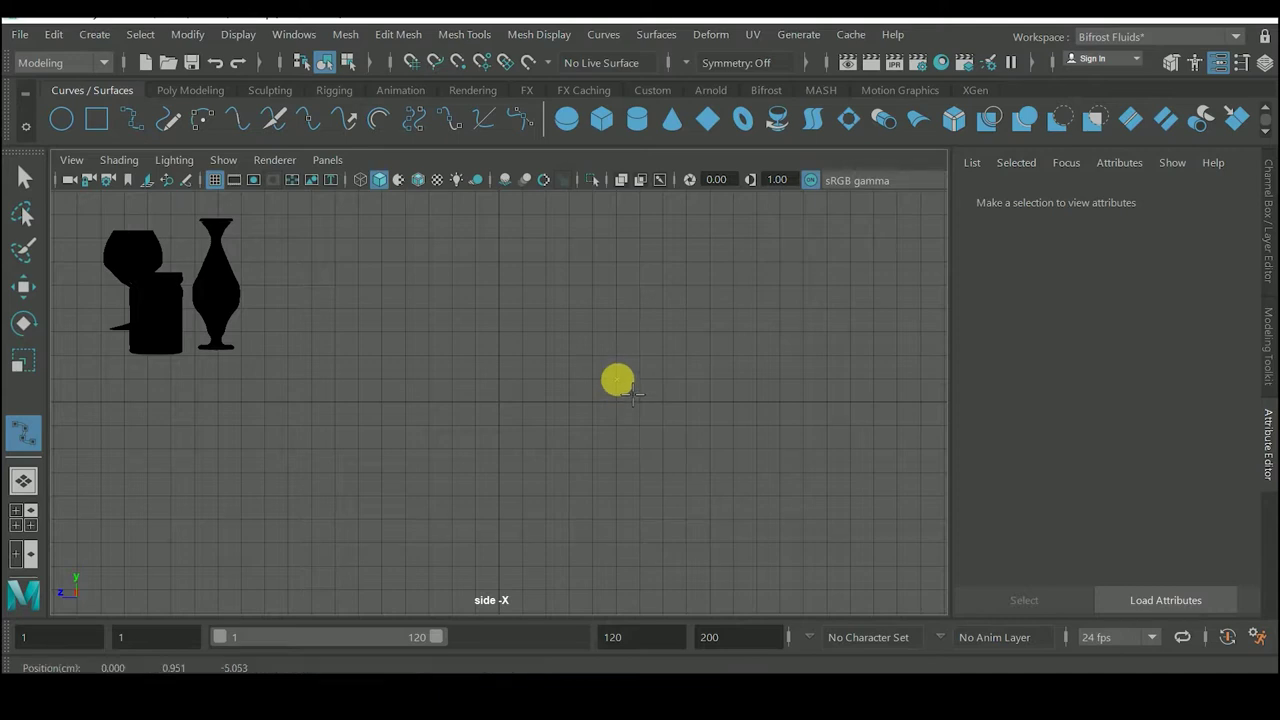
{"action": "left_click", "coordinate": [616, 380]}
{"action": "mouse_move", "coordinate": [628, 419]}
{"action": "left_mouse_down"}
{"action": "mouse_move", "coordinate": [585, 453]}
{"action": "mouse_move", "coordinate": [630, 398]}
{"action": "mouse_move", "coordinate": [587, 446]}
{"action": "mouse_move", "coordinate": [516, 465]}
{"action": "mouse_move", "coordinate": [581, 444]}
{"action": "left_mouse_up"}
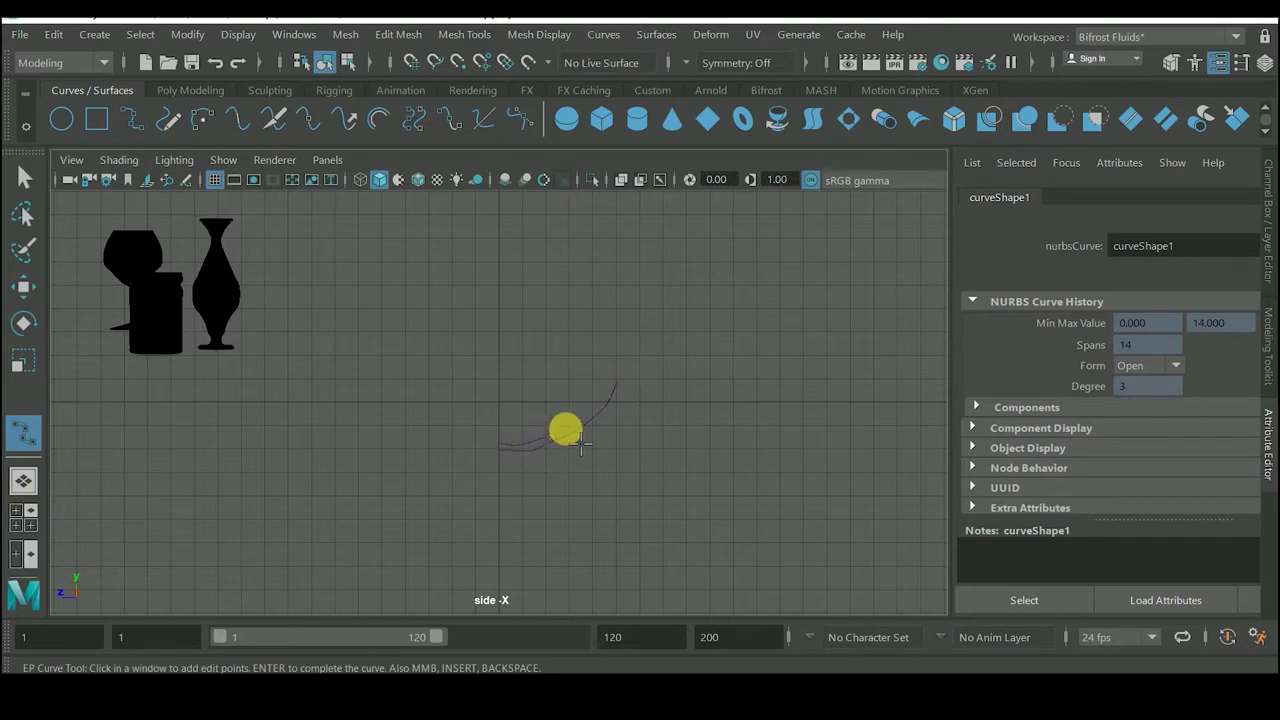
{"action": "left_click", "coordinate": [567, 446]}
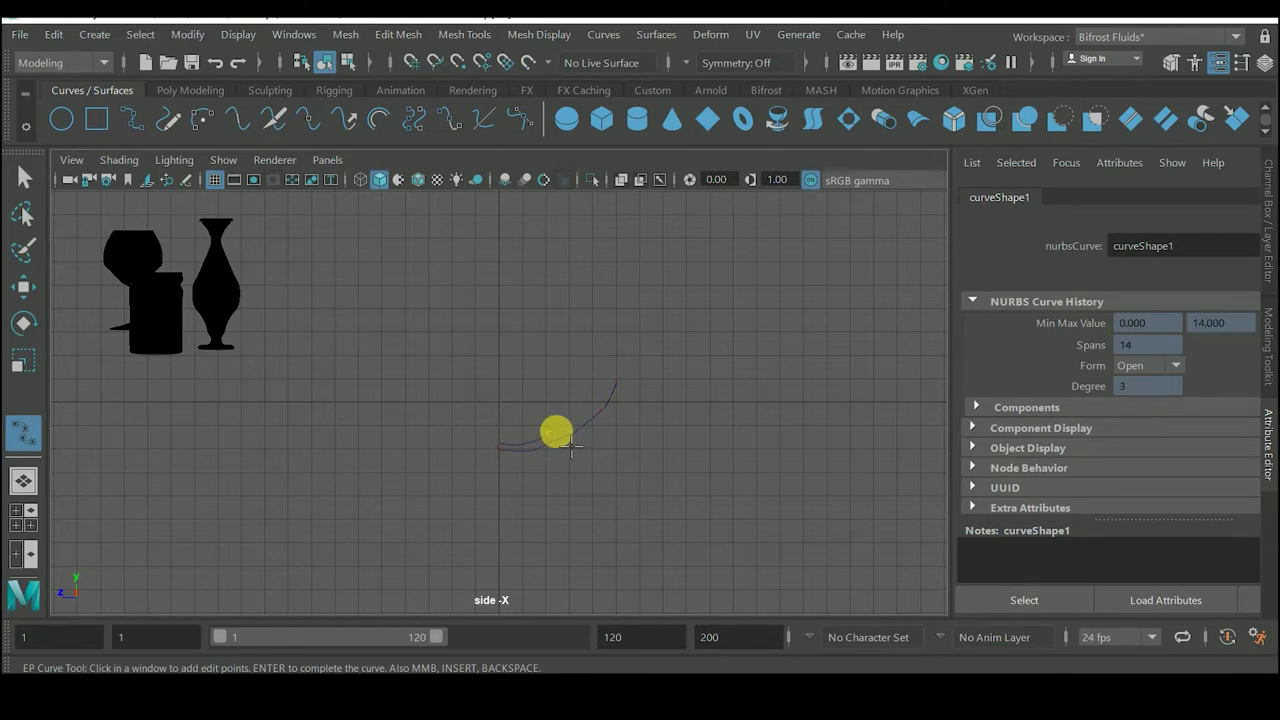
{"action": "left_click", "coordinate": [590, 437]}
{"action": "left_click", "coordinate": [595, 431]}
{"action": "left_click", "coordinate": [602, 426]}
{"action": "left_click", "coordinate": [609, 417]}
{"action": "left_click", "coordinate": [616, 406]}
{"action": "left_click", "coordinate": [628, 396]}
{"action": "left_click", "coordinate": [634, 398]}
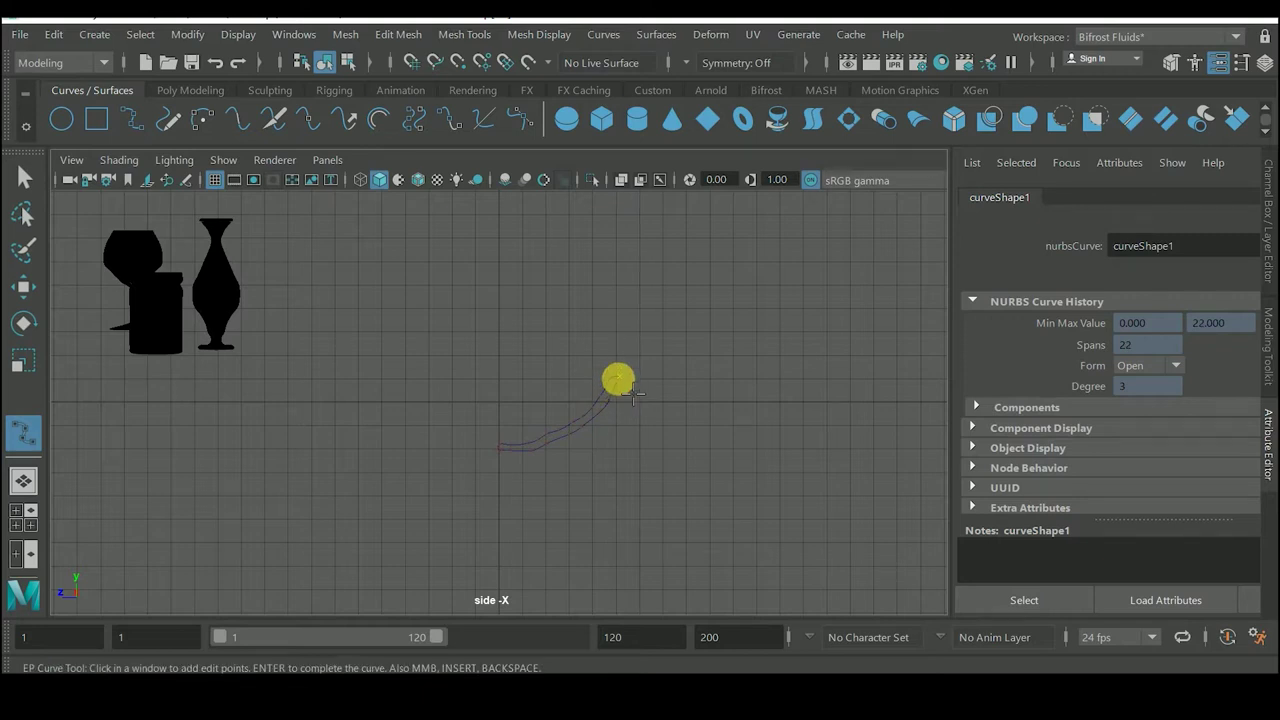
{"action": "left_click", "coordinate": [617, 378]}
{"action": "key", "text": "Return"}
{"action": "key", "text": "w"}
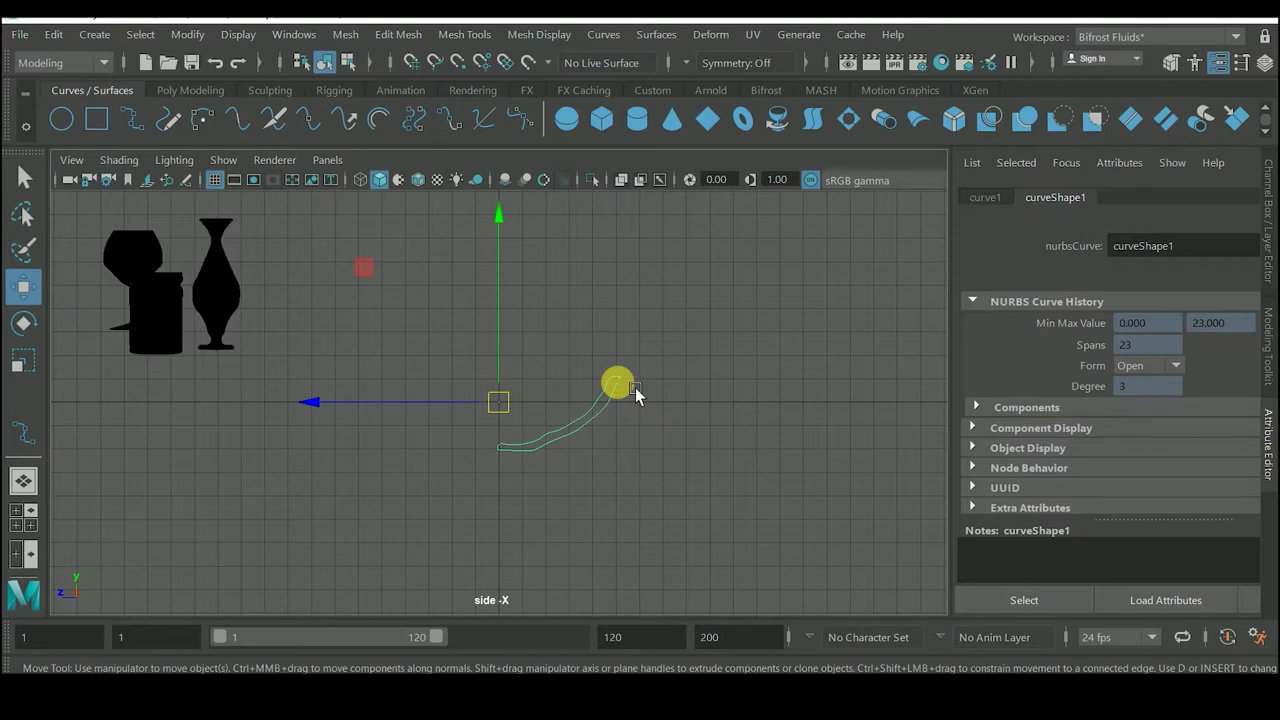
{"action": "key", "text": "Delete"}
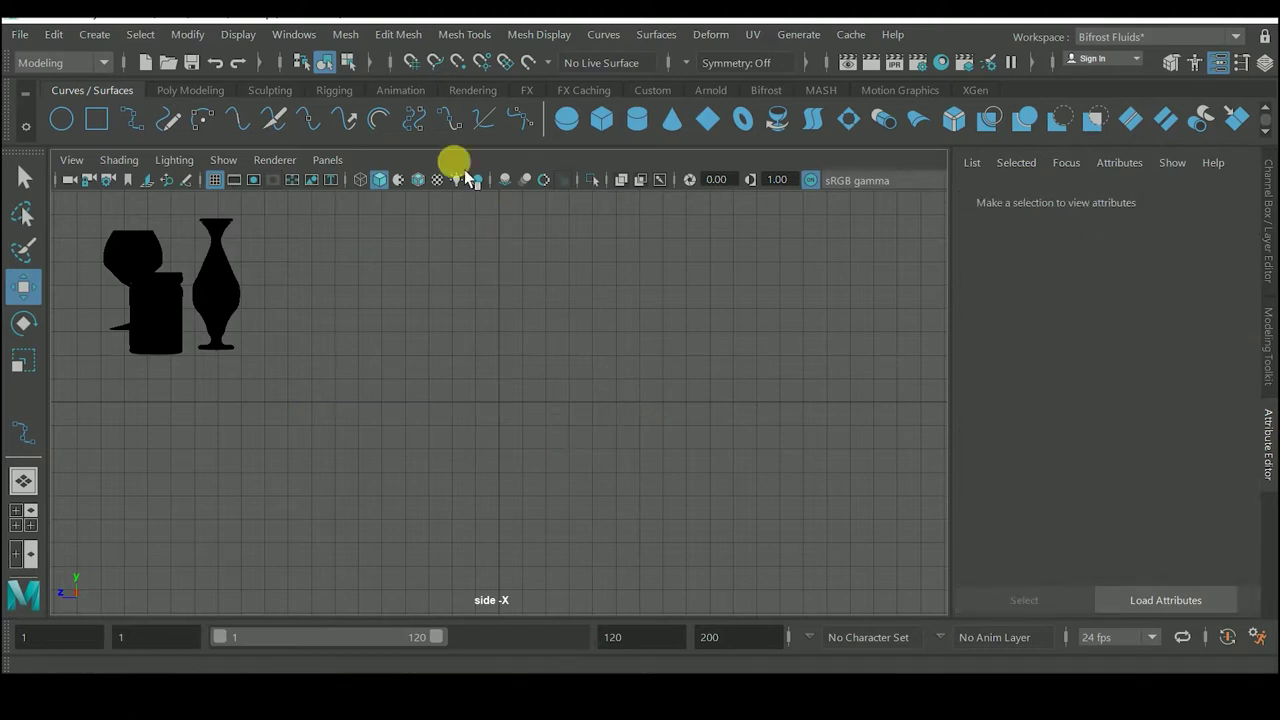
Start an EP curve in the side view, then discard the first attempt
{"action": "left_click", "coordinate": [135, 121]}
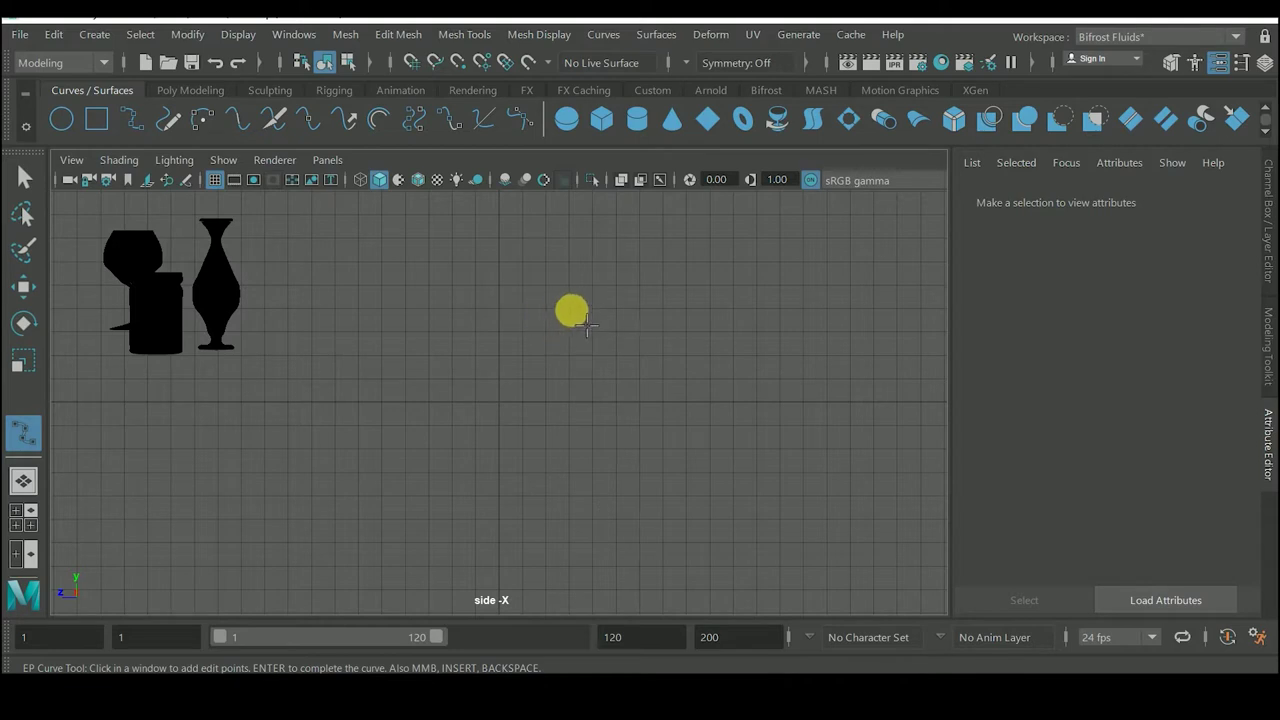
{"action": "left_click", "coordinate": [544, 310]}
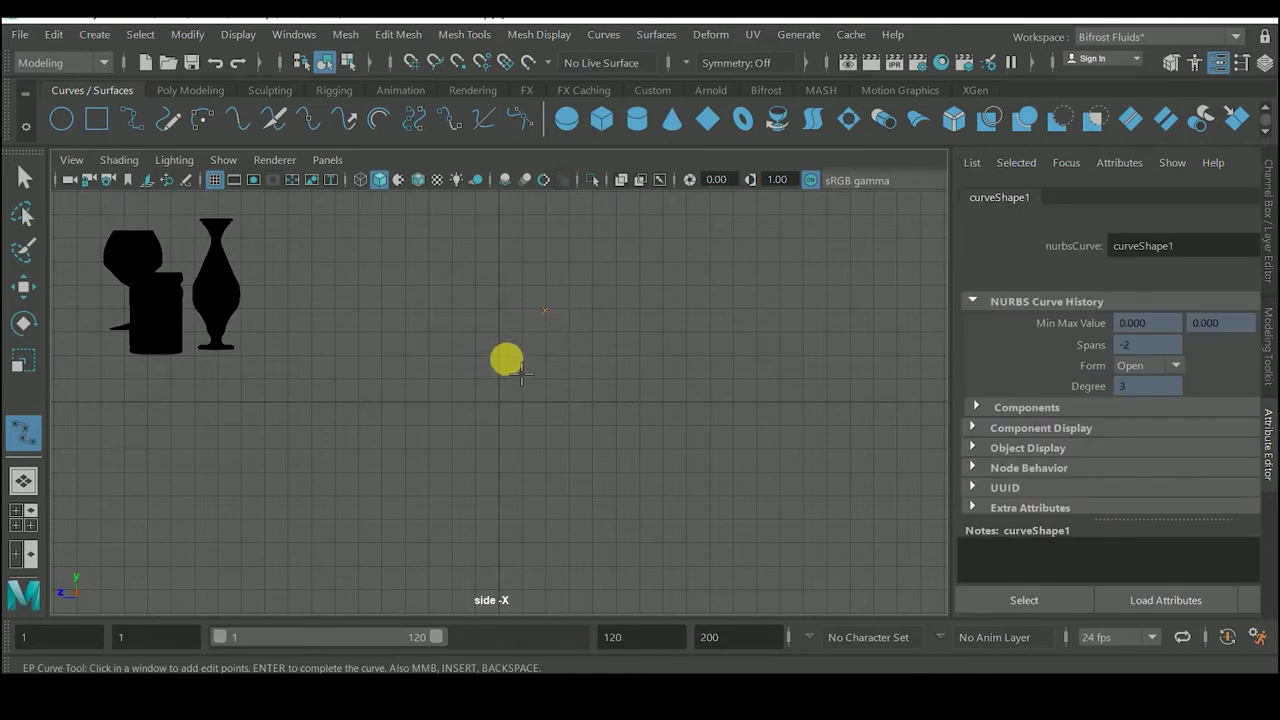
{"action": "left_click", "coordinate": [505, 359]}
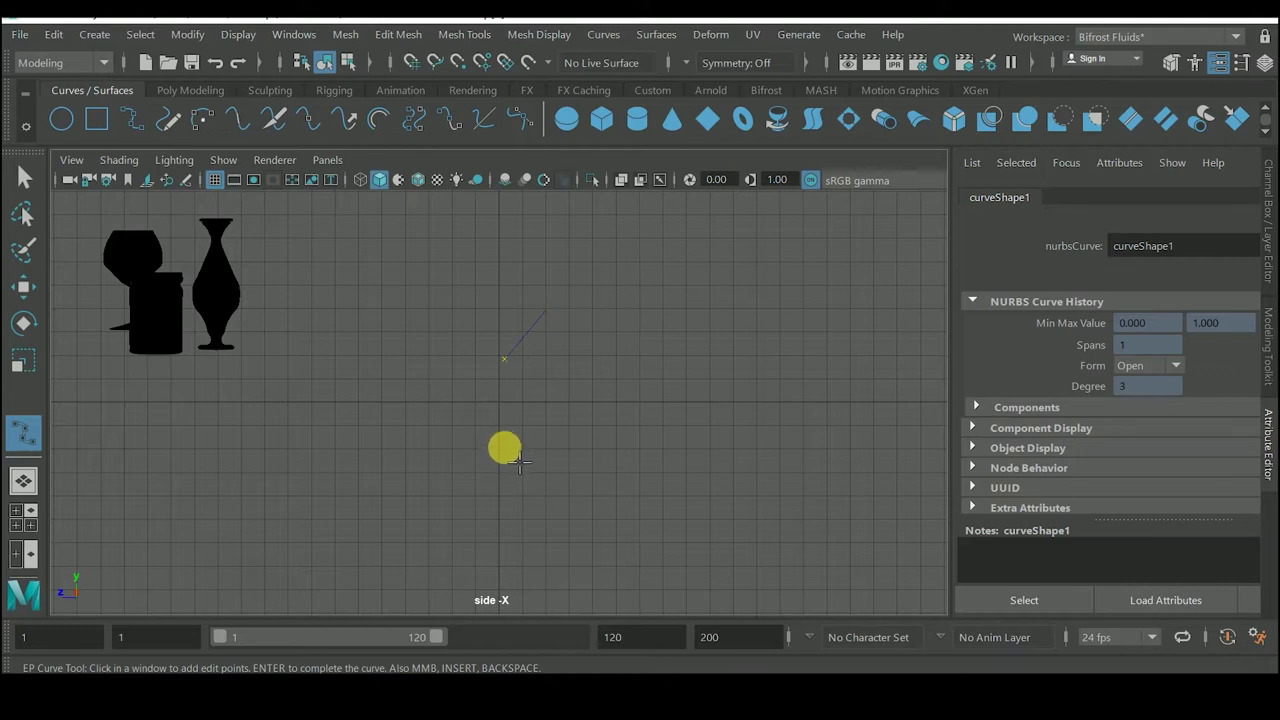
{"action": "left_click", "coordinate": [503, 450]}
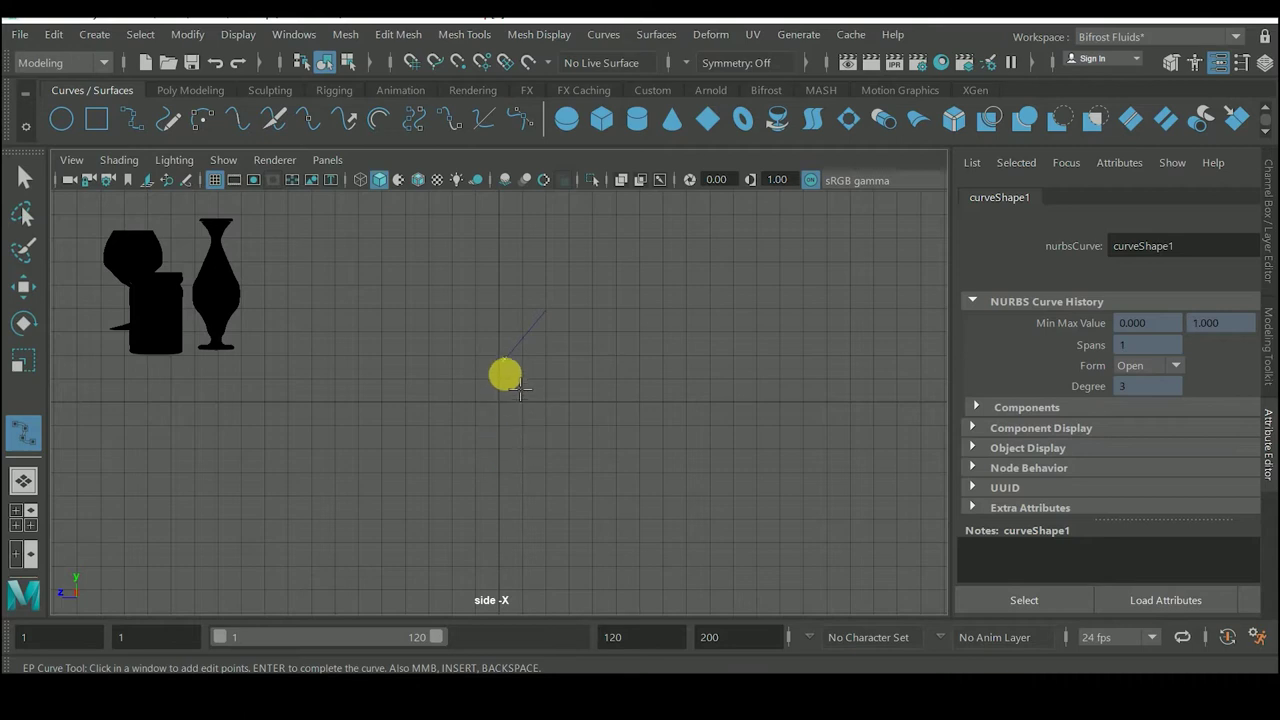
{"action": "key", "text": "BackSpace"}
Trace the conical bowl from the stem top out to the rim, fixing misplaced points
{"action": "left_click", "coordinate": [502, 388]}
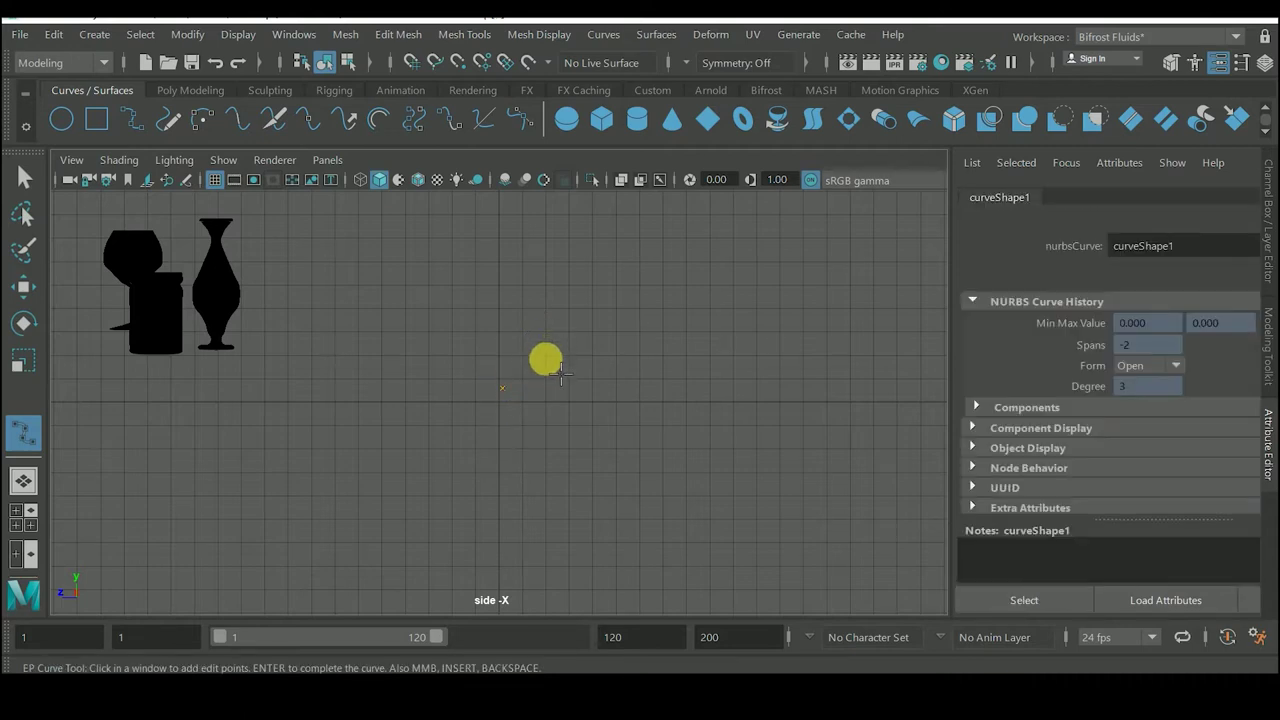
{"action": "left_click", "coordinate": [564, 367]}
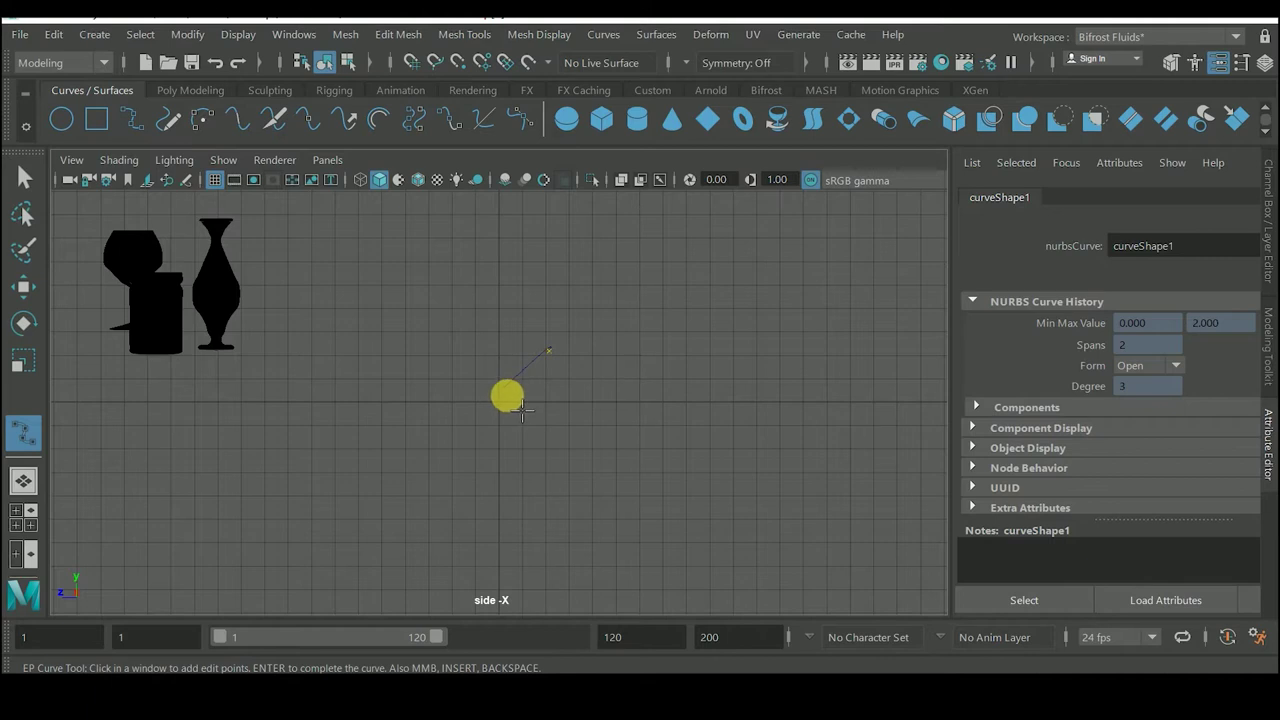
{"action": "left_click", "coordinate": [519, 414]}
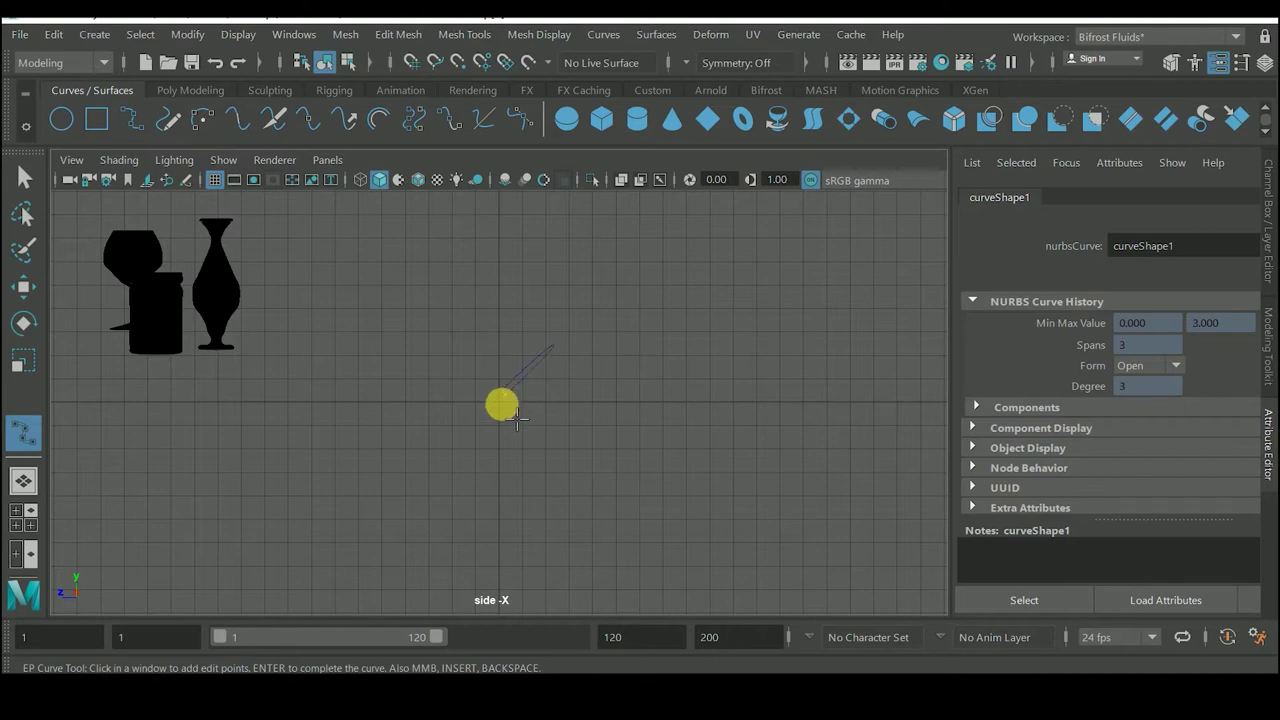
{"action": "left_click", "coordinate": [502, 410]}
{"action": "key", "text": "BackSpace"}
{"action": "left_click", "coordinate": [506, 411]}
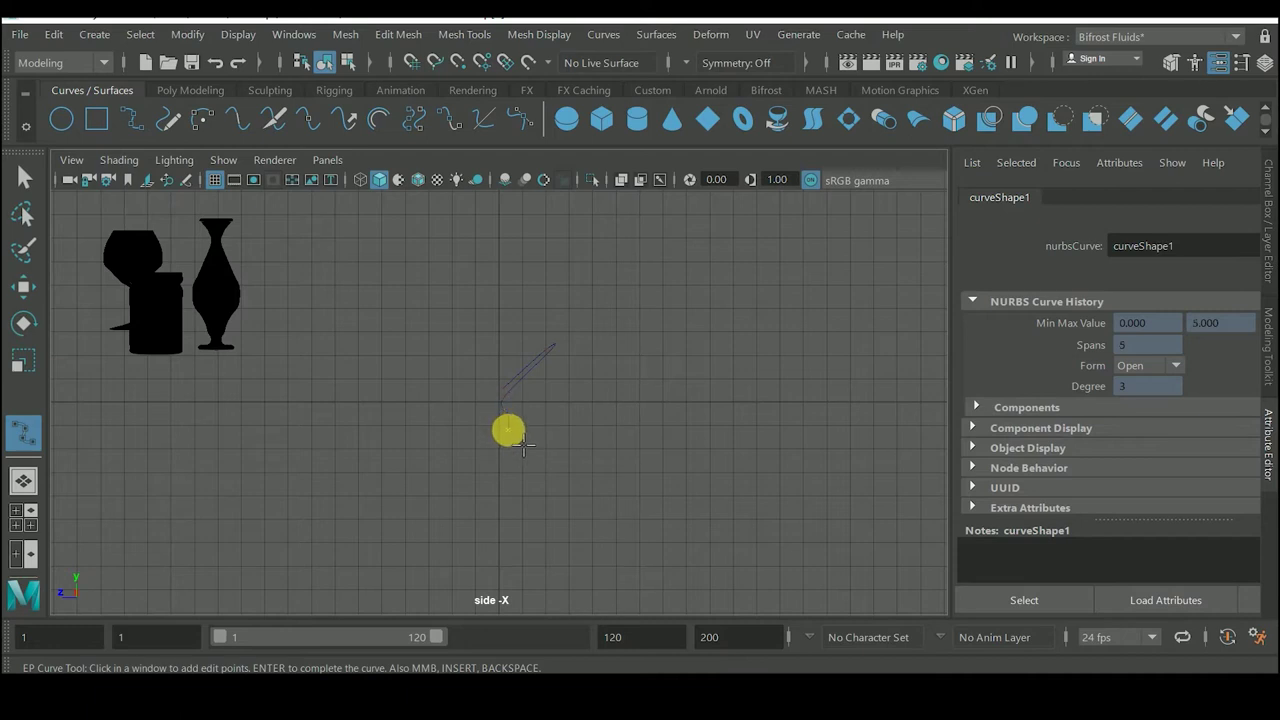
{"action": "left_click", "coordinate": [508, 431]}
{"action": "left_click", "coordinate": [507, 451]}
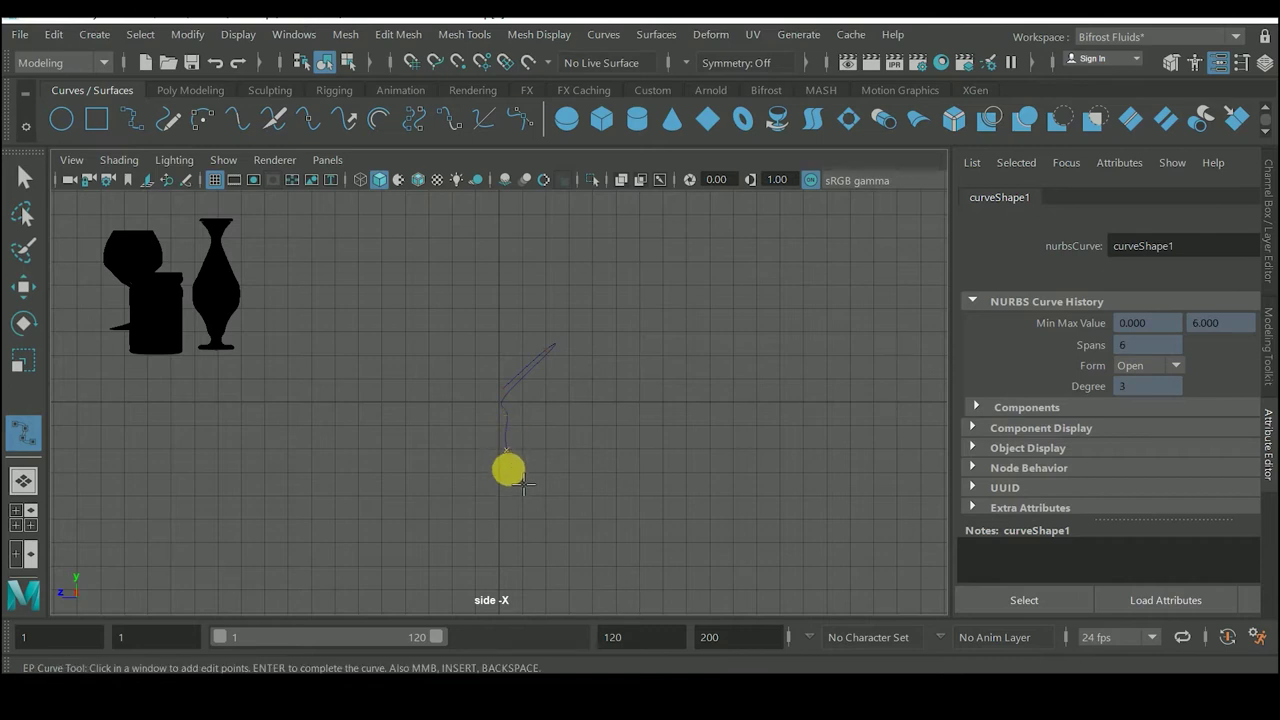
{"action": "key", "text": "BackSpace"}
{"action": "key", "text": "BackSpace"}
Continue the profile down the long stem to a flat foot, finishing the 15-span curve
{"action": "left_click", "coordinate": [506, 476]}
{"action": "left_click", "coordinate": [505, 490]}
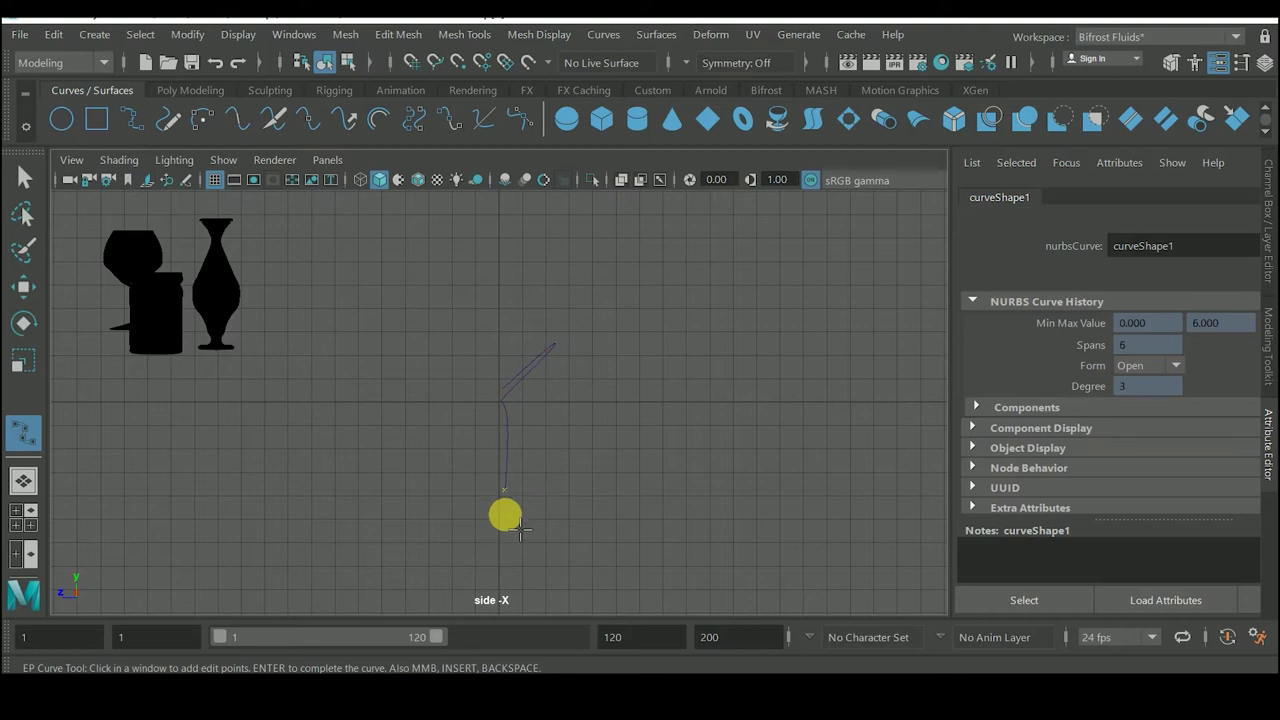
{"action": "left_click", "coordinate": [504, 518]}
{"action": "left_click", "coordinate": [503, 523]}
{"action": "left_click", "coordinate": [503, 526]}
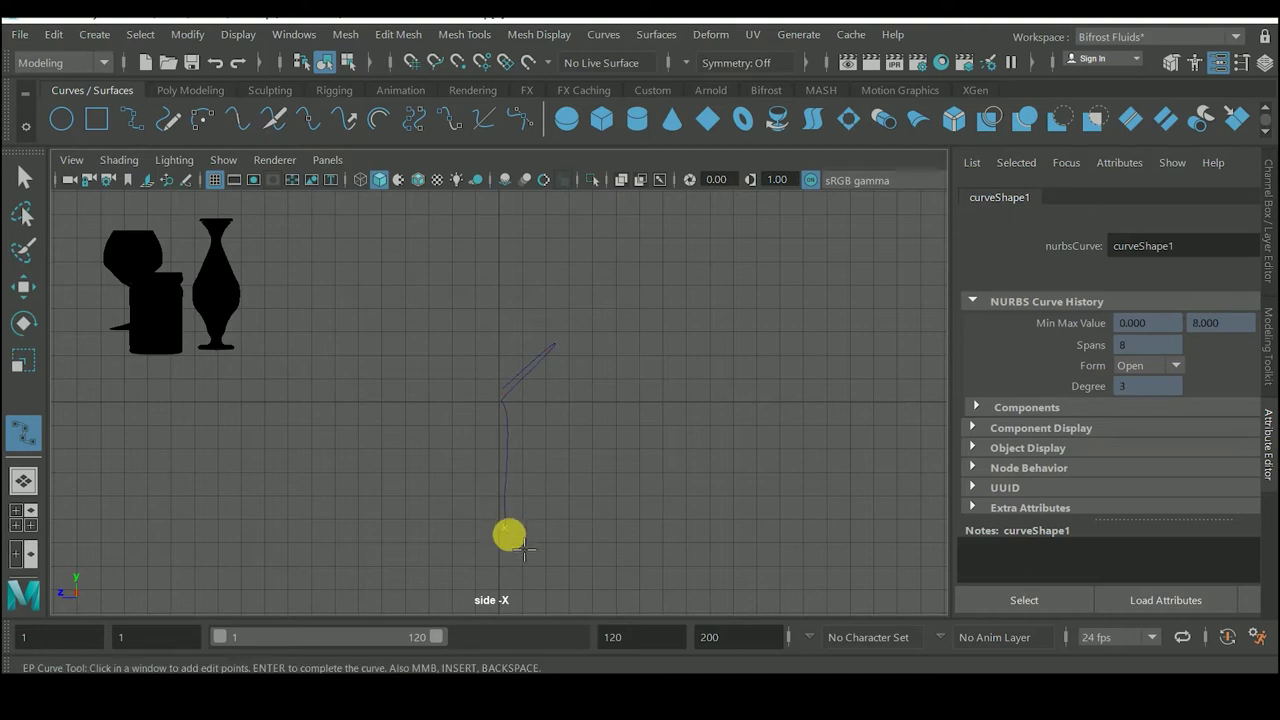
{"action": "left_click", "coordinate": [530, 550]}
{"action": "left_click", "coordinate": [530, 553]}
{"action": "left_click", "coordinate": [530, 557]}
{"action": "left_click", "coordinate": [518, 558]}
{"action": "left_click", "coordinate": [512, 560]}
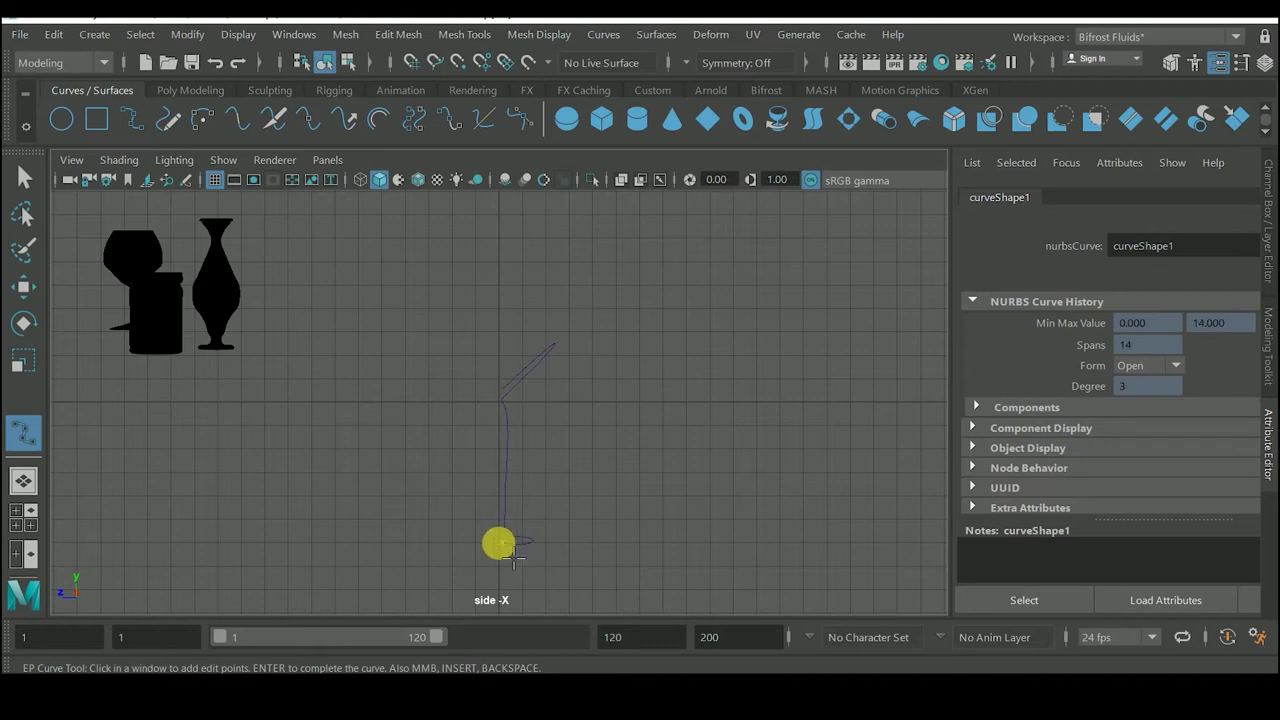
{"action": "left_click", "coordinate": [500, 543]}
{"action": "key", "text": "backslash"}
{"action": "key", "text": "Return"}
Revolve the profile curve into a martini glass surface with Surfaces > Revolve
{"action": "key", "text": "w"}
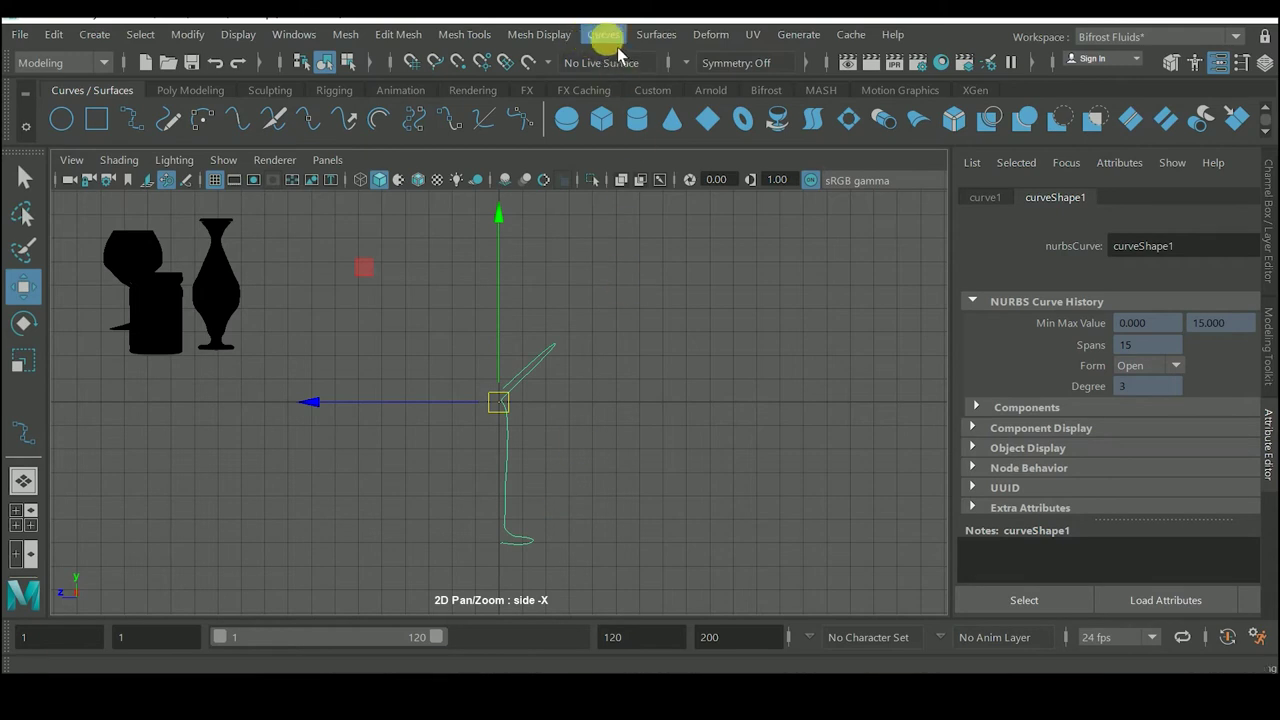
{"action": "left_click", "coordinate": [604, 34]}
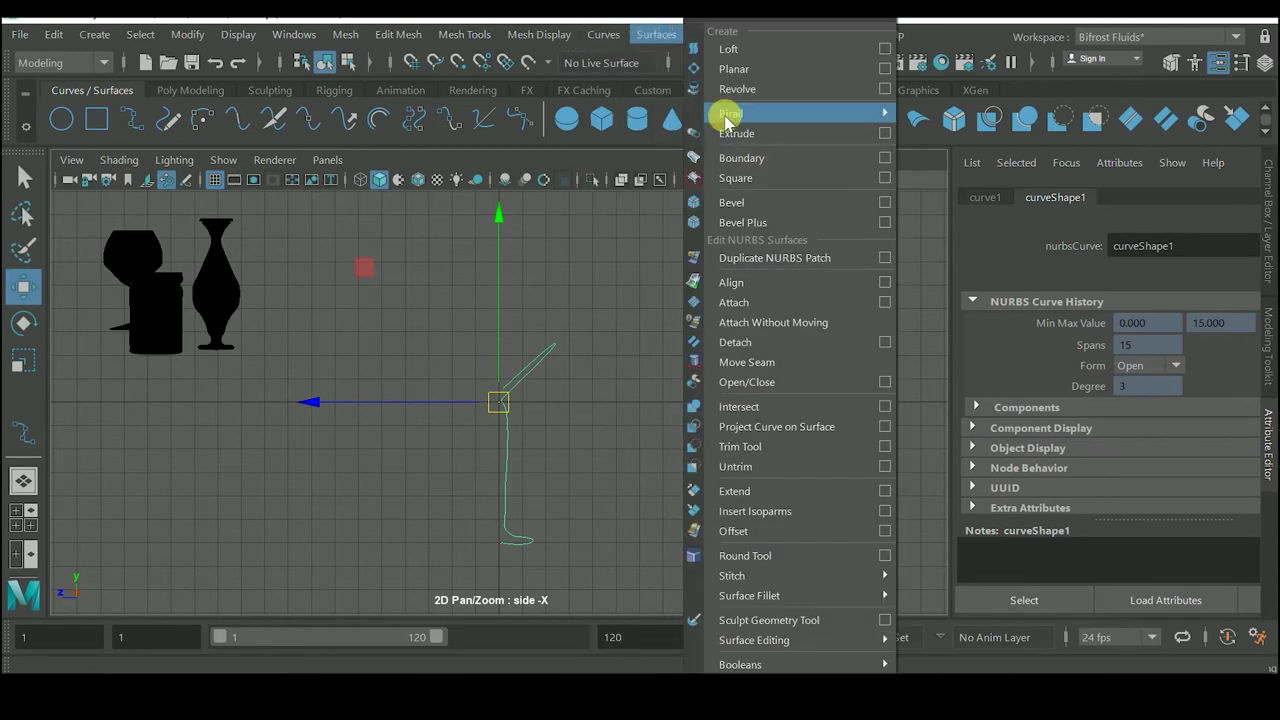
{"action": "left_click", "coordinate": [736, 90]}
{"action": "left_click", "coordinate": [643, 414]}
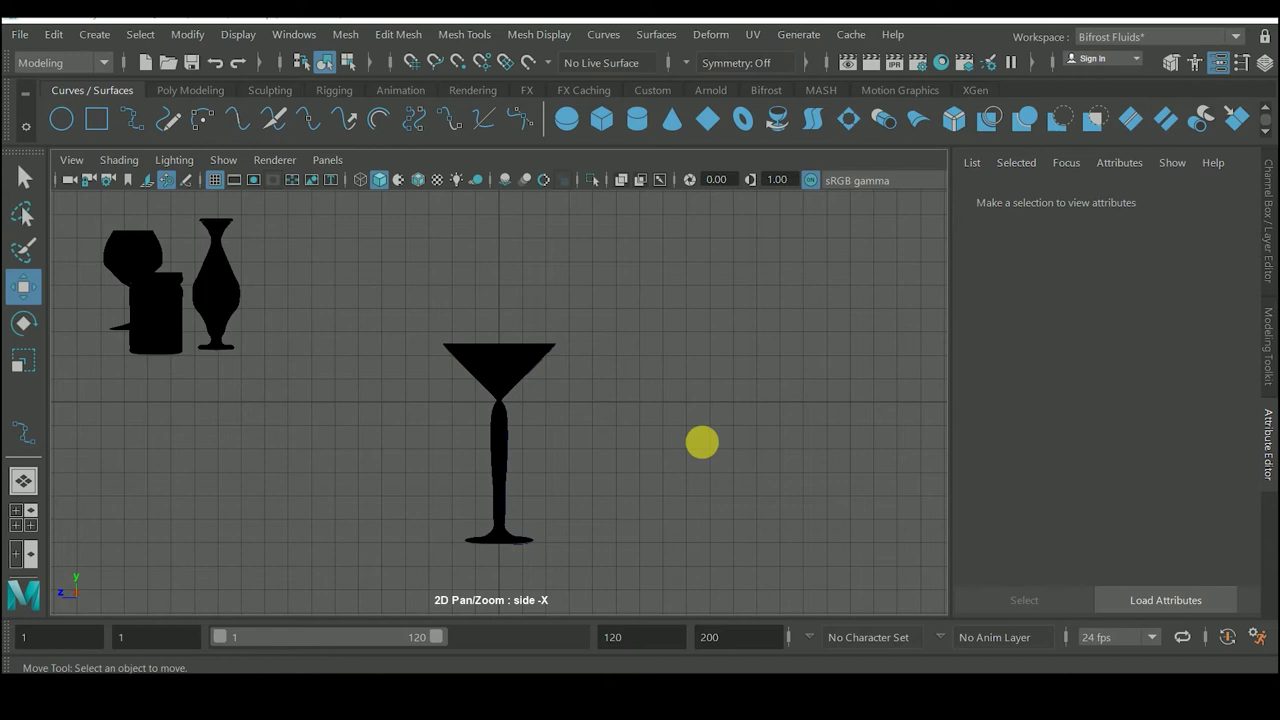
Scale the martini glass down in the maximized perspective view
{"action": "key", "text": "space"}
{"action": "left_click", "coordinate": [738, 285]}
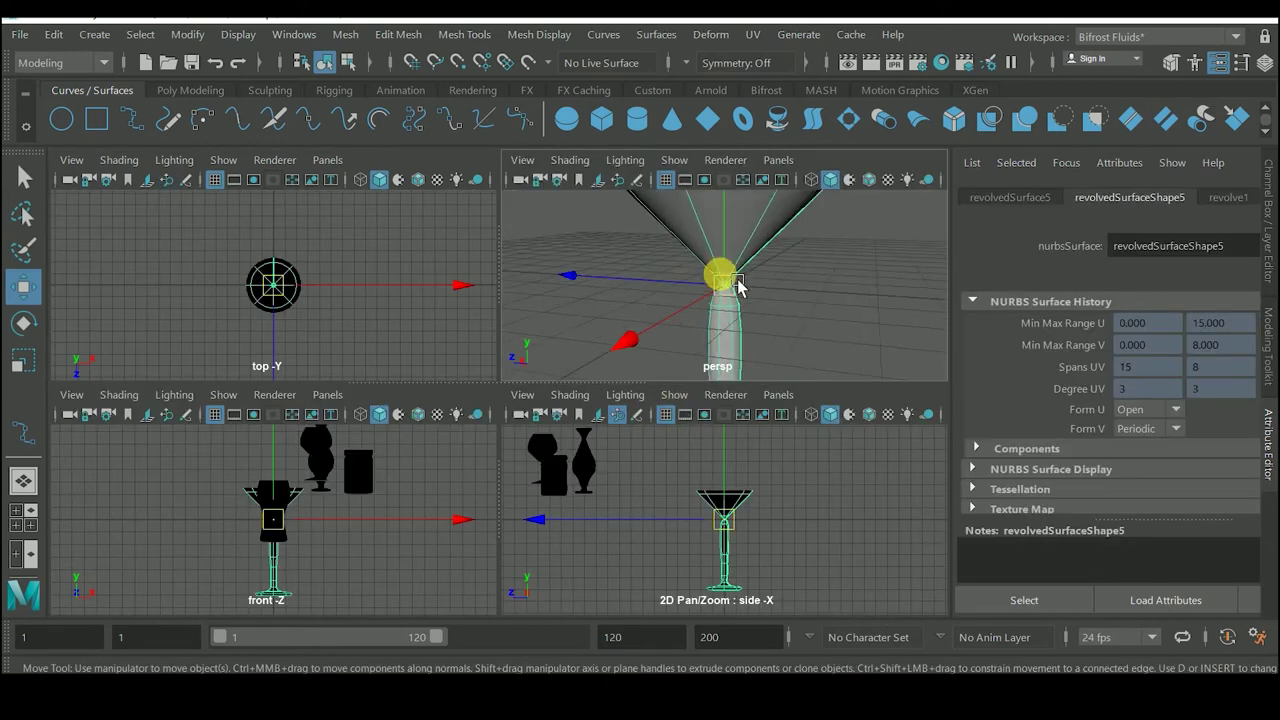
{"action": "key", "text": "space"}
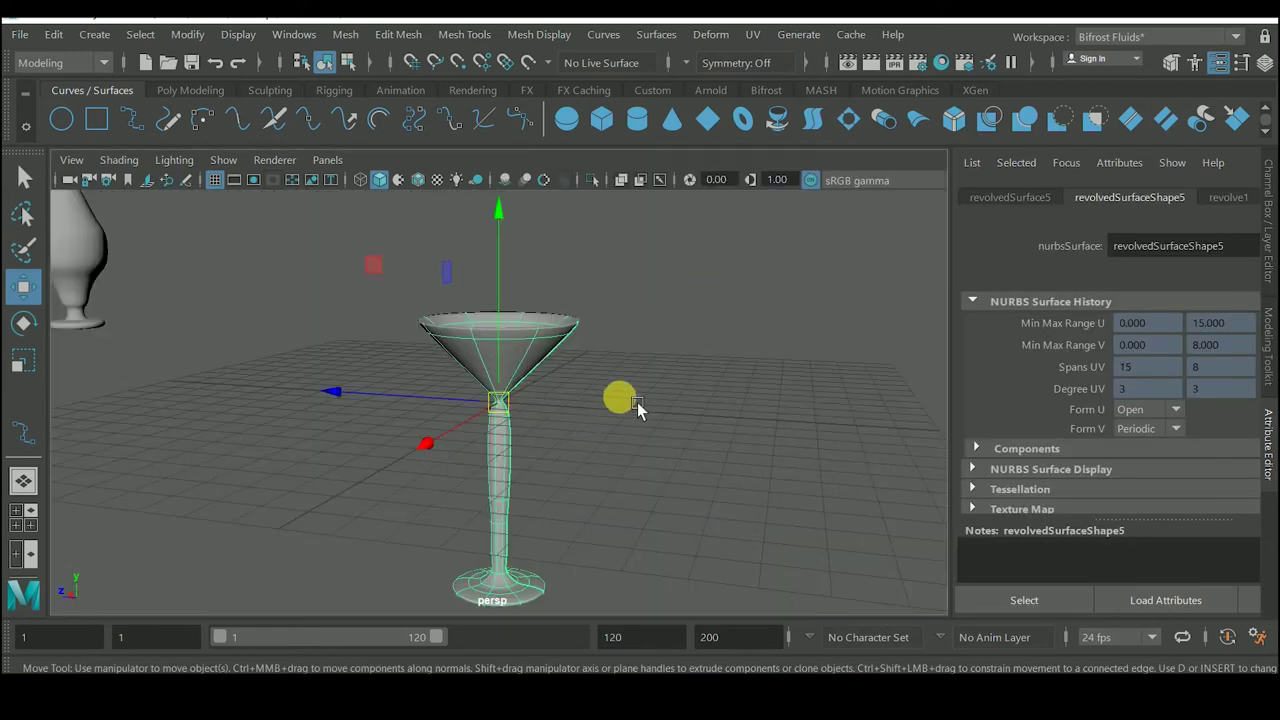
{"action": "key", "text": "r"}
{"action": "scroll", "coordinate": [643, 409], "scroll_direction": "down", "scroll_amount": 5}
{"action": "left_click", "coordinate": [680, 470]}
{"action": "left_click", "coordinate": [606, 393]}
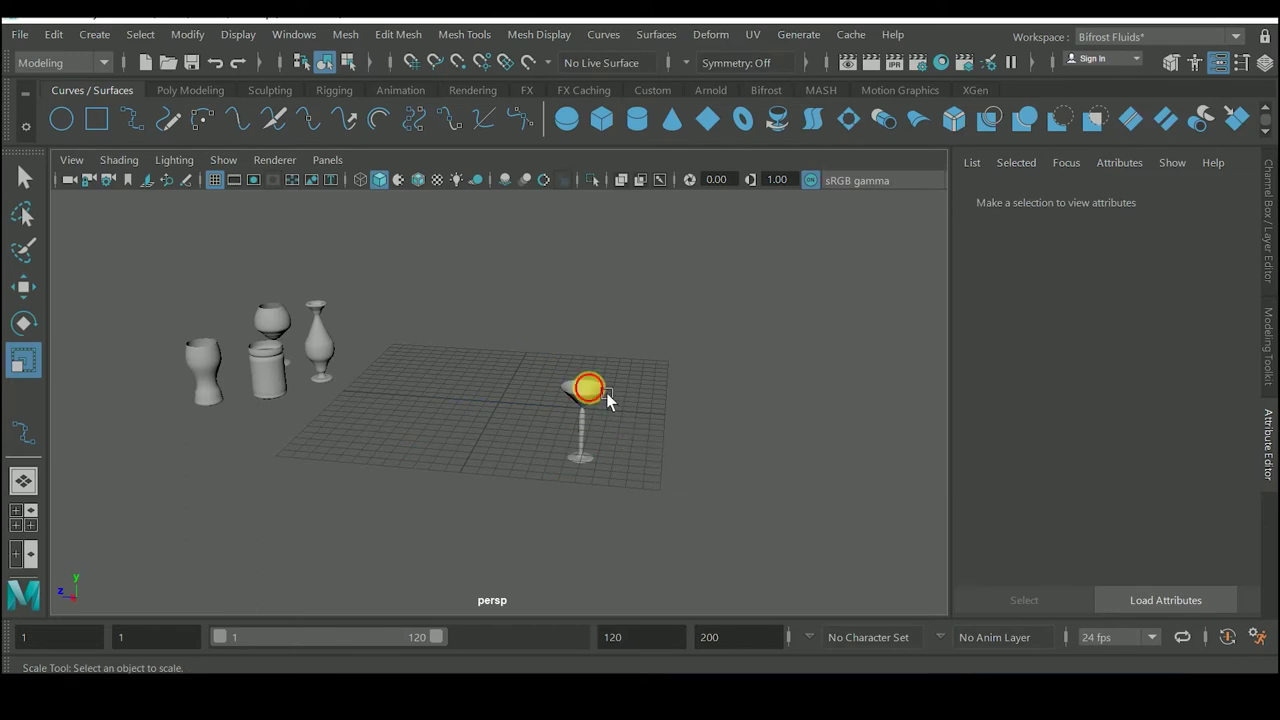
{"action": "mouse_move", "coordinate": [606, 393]}
{"action": "left_mouse_down"}
{"action": "mouse_move", "coordinate": [601, 337]}
{"action": "mouse_move", "coordinate": [608, 457]}
{"action": "mouse_move", "coordinate": [602, 447]}
{"action": "left_mouse_up"}
Move the martini glass left to the end of the glassware lineup
{"action": "key", "text": "w"}
{"action": "mouse_move", "coordinate": [548, 415]}
{"action": "left_mouse_down"}
{"action": "mouse_move", "coordinate": [191, 394]}
{"action": "mouse_move", "coordinate": [129, 354]}
{"action": "left_mouse_up"}
{"action": "left_click", "coordinate": [566, 558]}
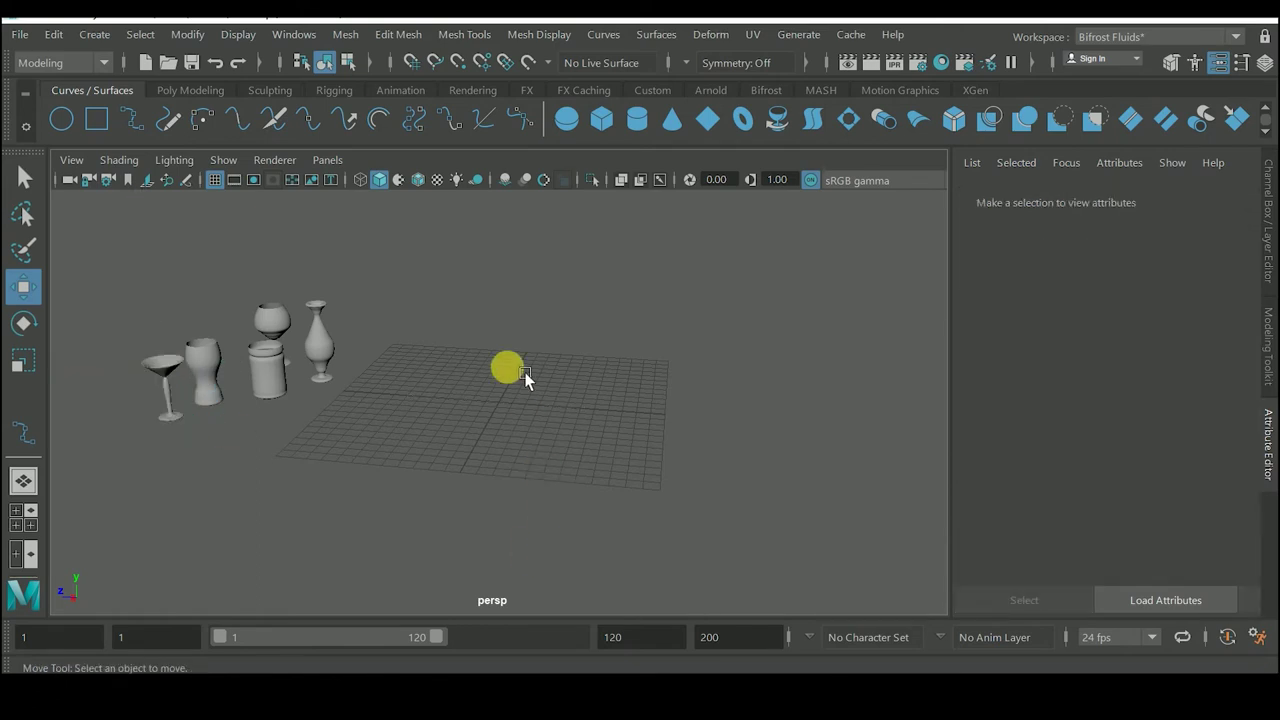
{"action": "key", "text": "space"}
{"action": "key", "text": "space"}
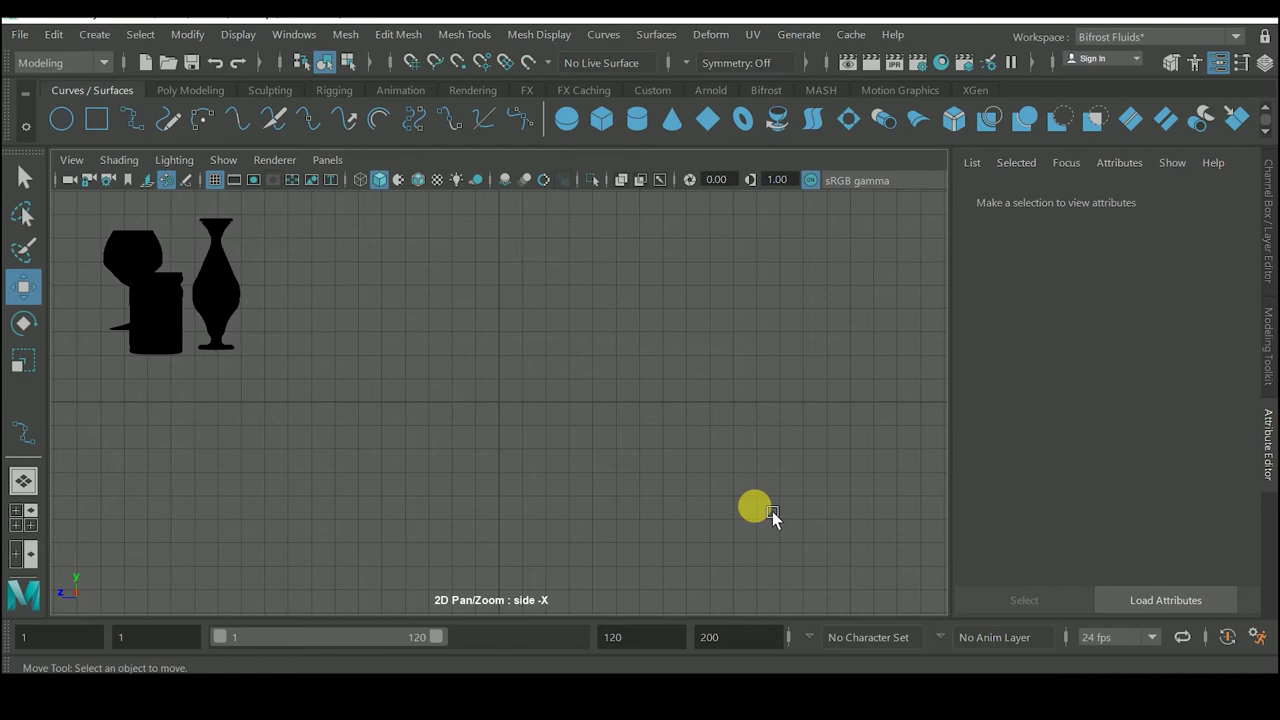
Frame the jar in the four-view layout to bring the wine glass above it into view
{"action": "key", "text": "space"}
{"action": "key", "text": "space"}
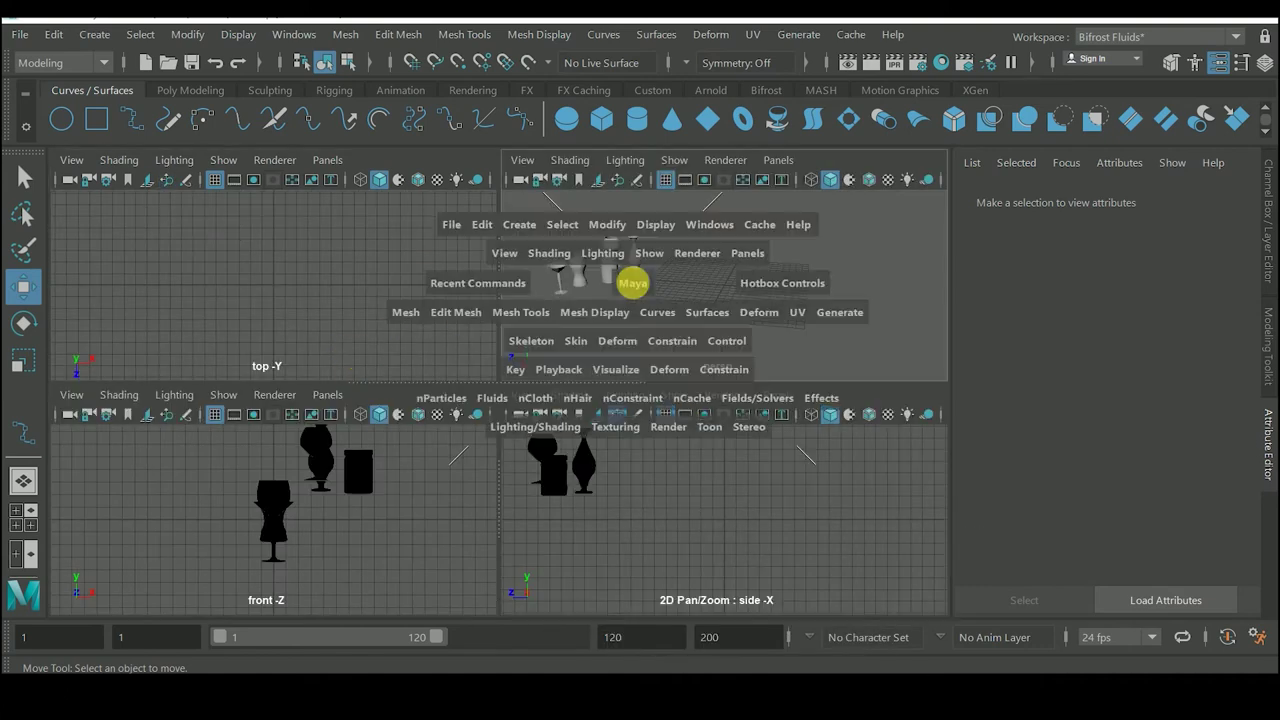
{"action": "scroll", "coordinate": [266, 484], "scroll_direction": "up", "scroll_amount": 2}
{"action": "scroll", "coordinate": [266, 484], "scroll_direction": "up", "scroll_amount": 2}
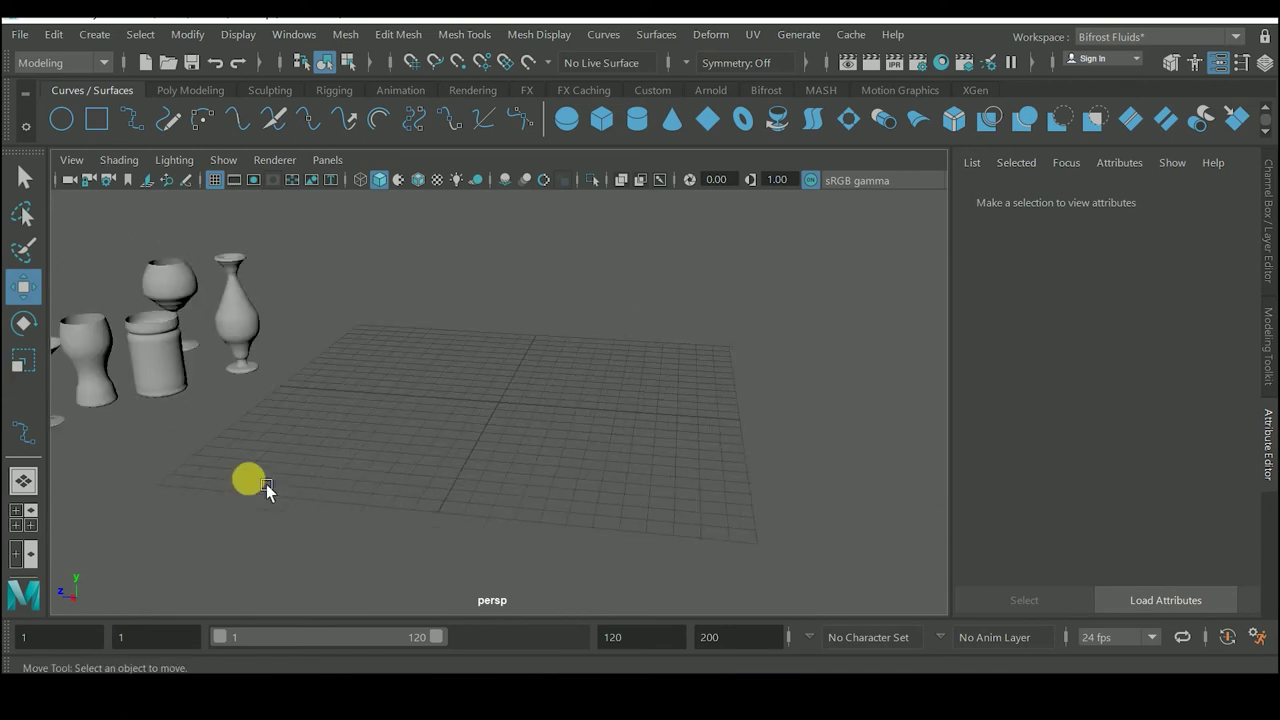
{"action": "scroll", "coordinate": [225, 470], "scroll_direction": "down", "scroll_amount": 2}
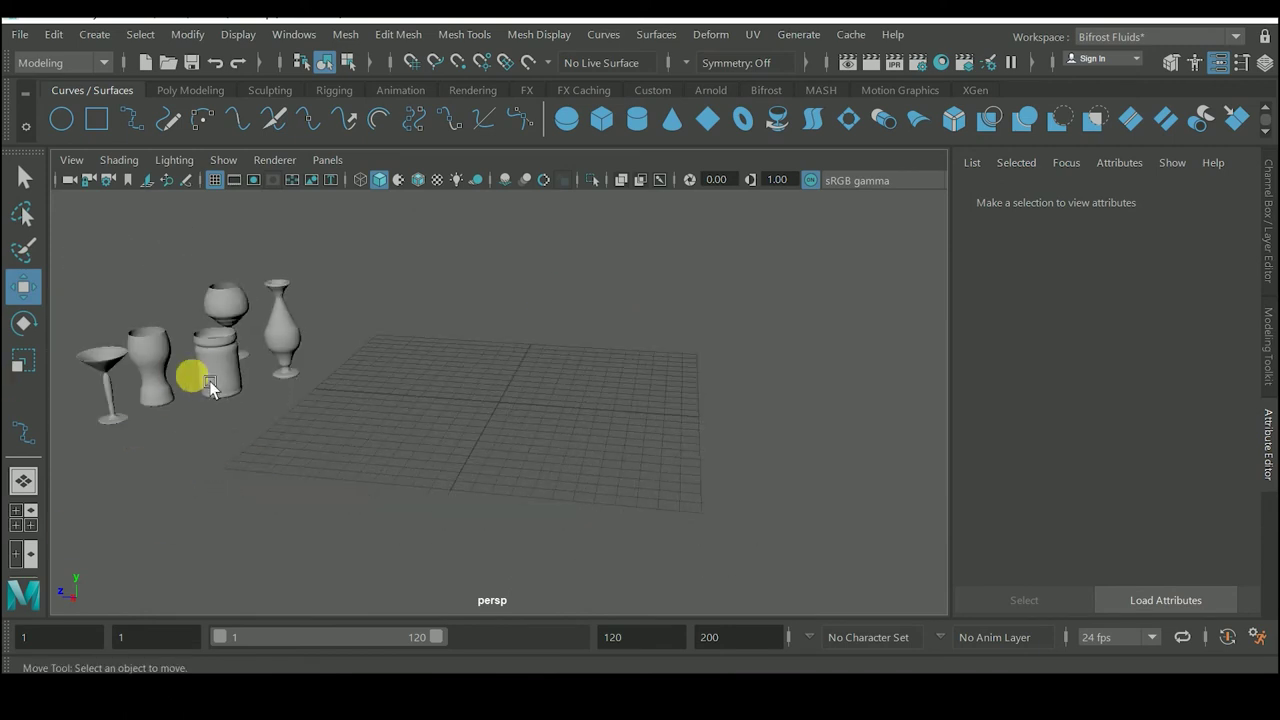
{"action": "left_click", "coordinate": [222, 385]}
{"action": "key", "text": "f"}
{"action": "scroll", "coordinate": [525, 438], "scroll_direction": "down", "scroll_amount": 3}
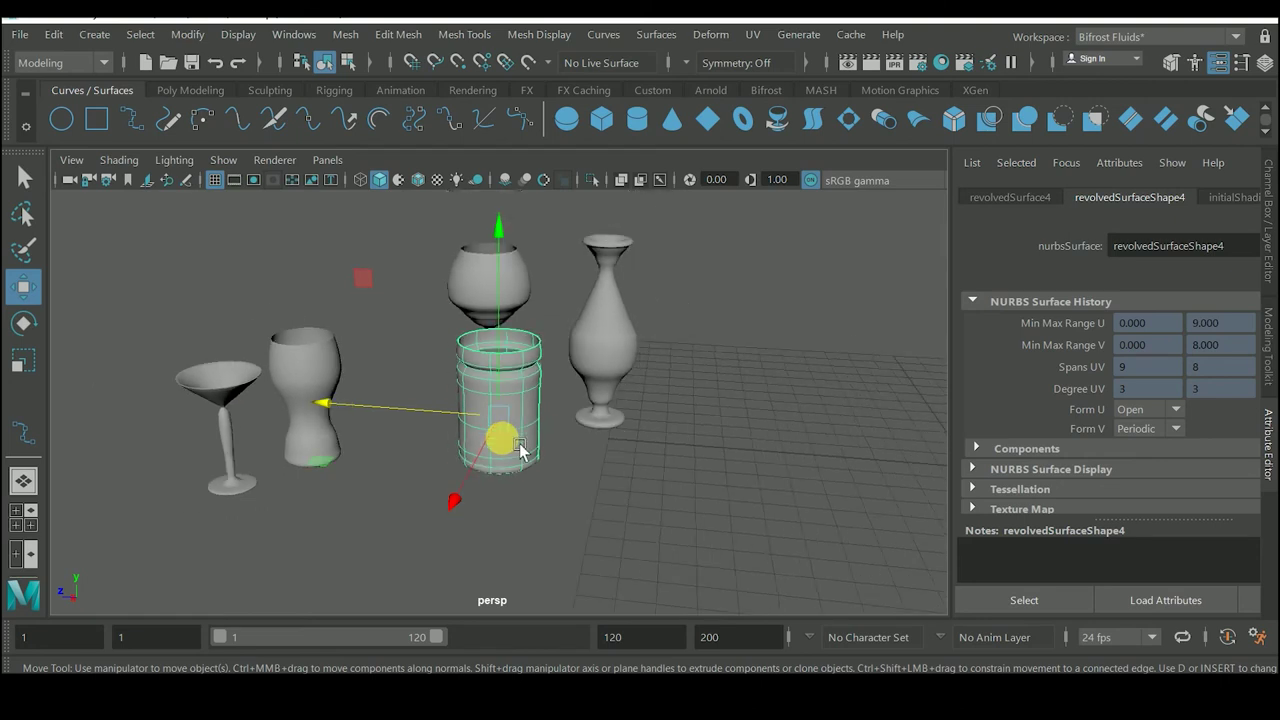
Slide the wine glass along X to stand between the tumbler and the jar
{"action": "left_click", "coordinate": [517, 337]}
{"action": "left_click", "coordinate": [505, 322]}
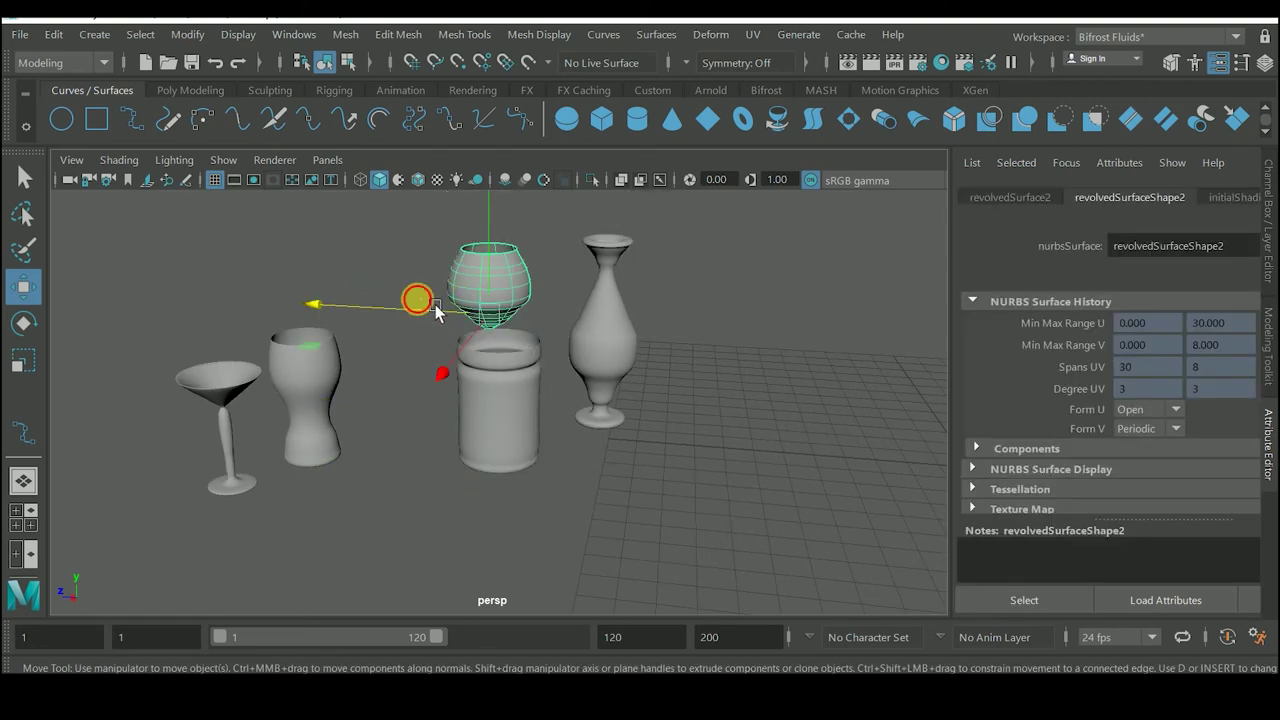
{"action": "left_click", "coordinate": [406, 331]}
{"action": "left_click", "coordinate": [506, 296]}
{"action": "left_click", "coordinate": [366, 320]}
{"action": "left_click", "coordinate": [455, 315]}
{"action": "left_click_drag", "start_coordinate": [457, 314], "coordinate": [402, 315]}
{"action": "left_click", "coordinate": [436, 408]}
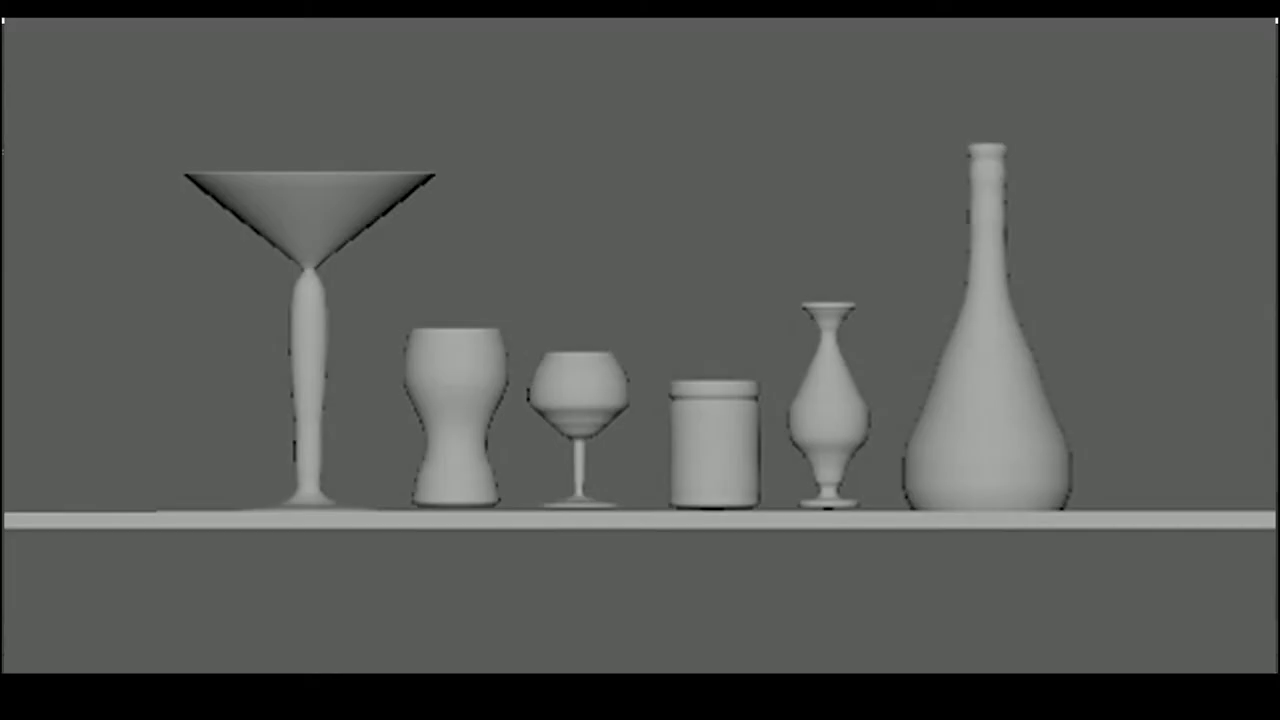